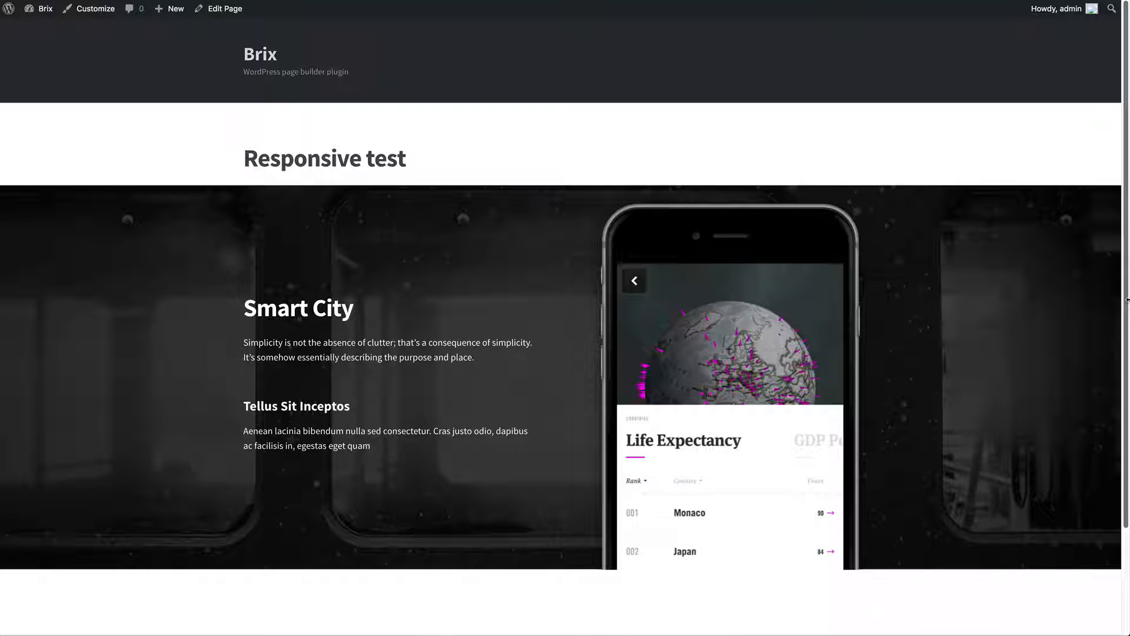
- Narrow the browser window to check how the Responsive test page adapts, and restore it to full width
drag(1127, 300, 849, 285)
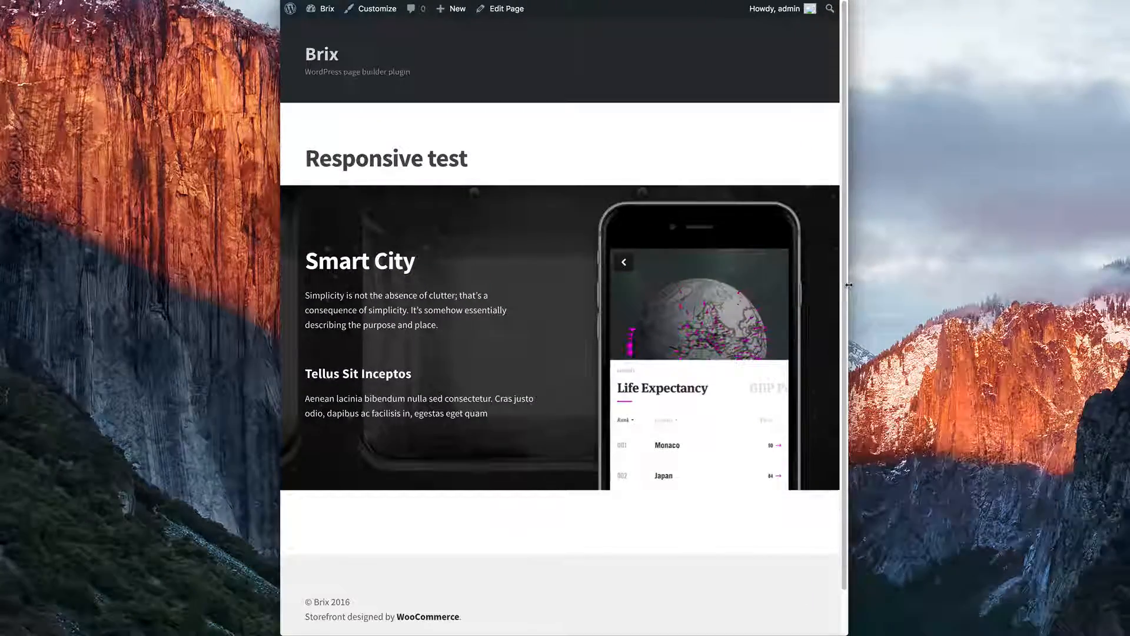
key(alt+super+f)
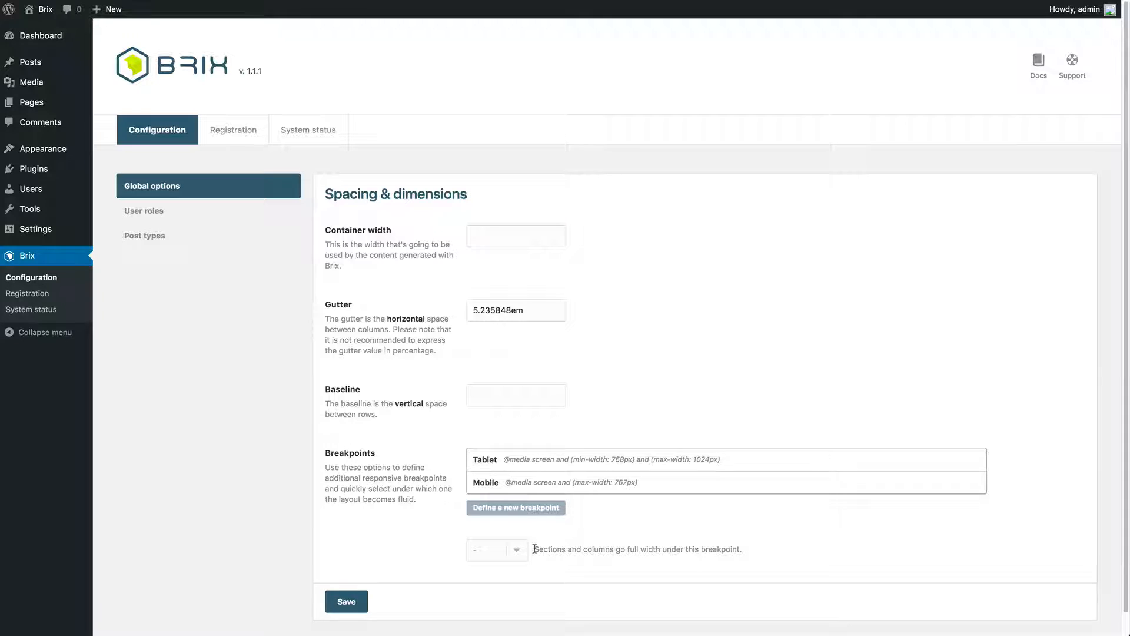
- Set the breakpoint under which sections and columns go full width to Mobile and save the Brix configuration
click(517, 550)
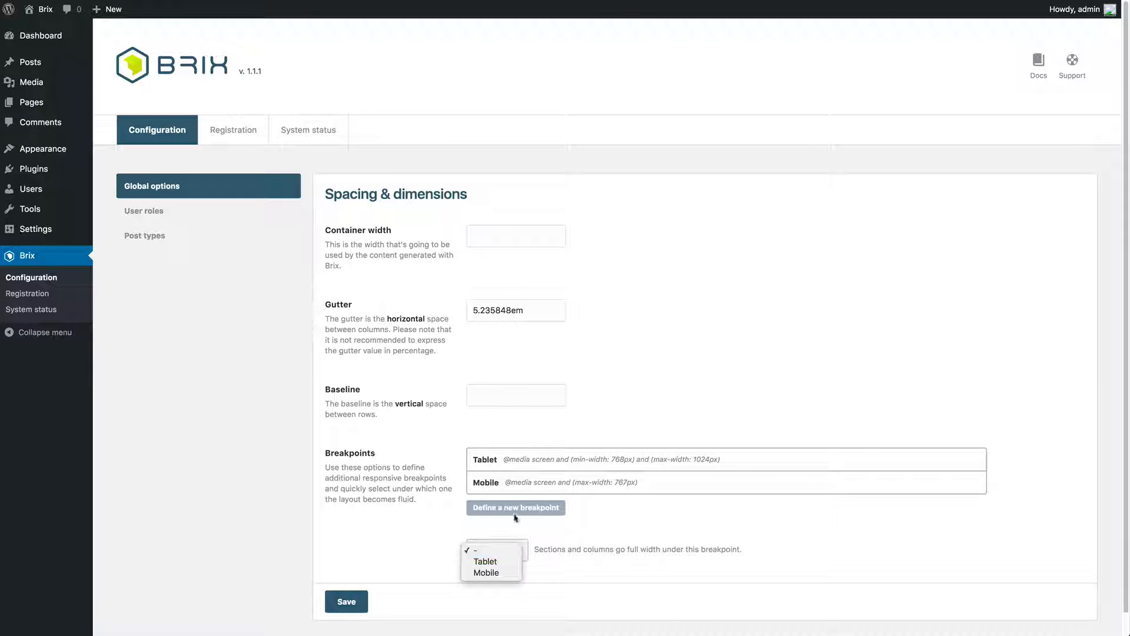
click(607, 536)
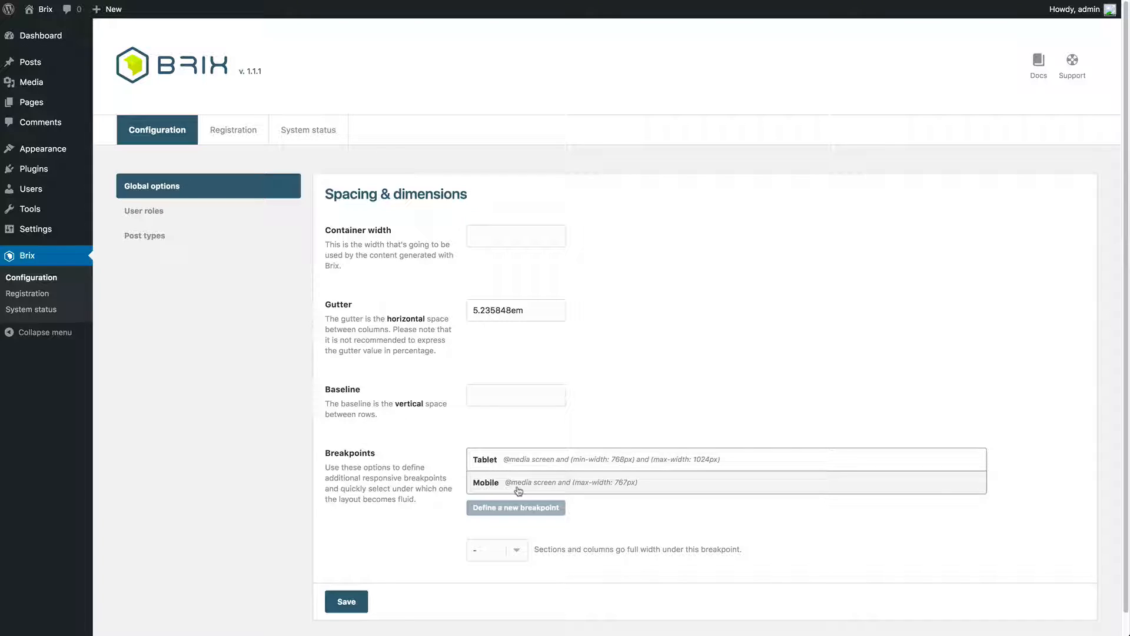
click(502, 550)
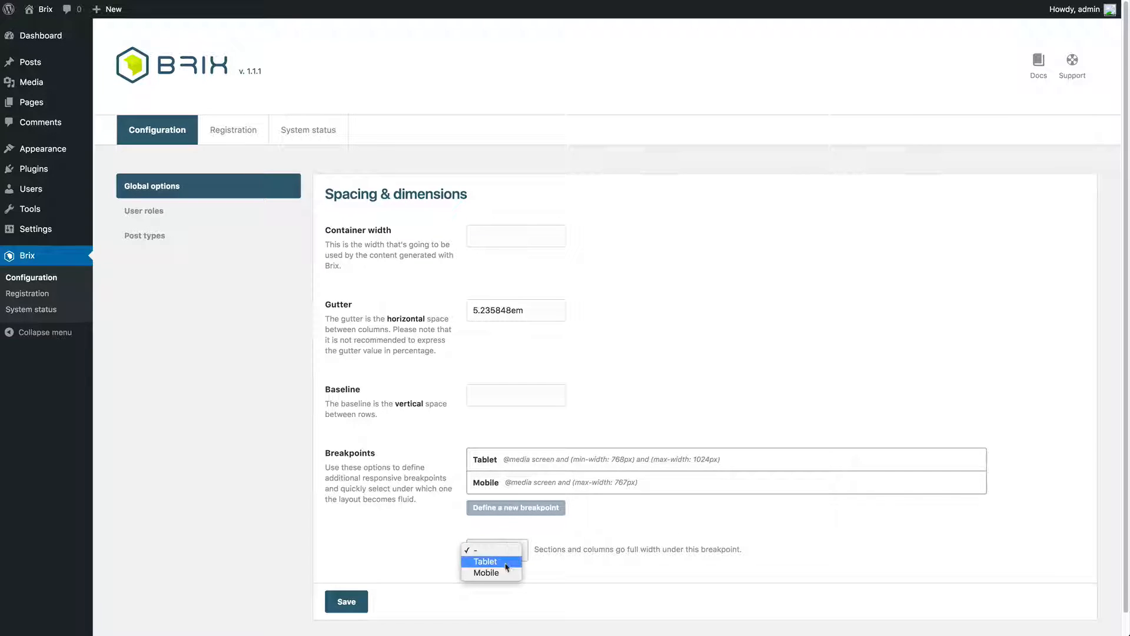
click(498, 572)
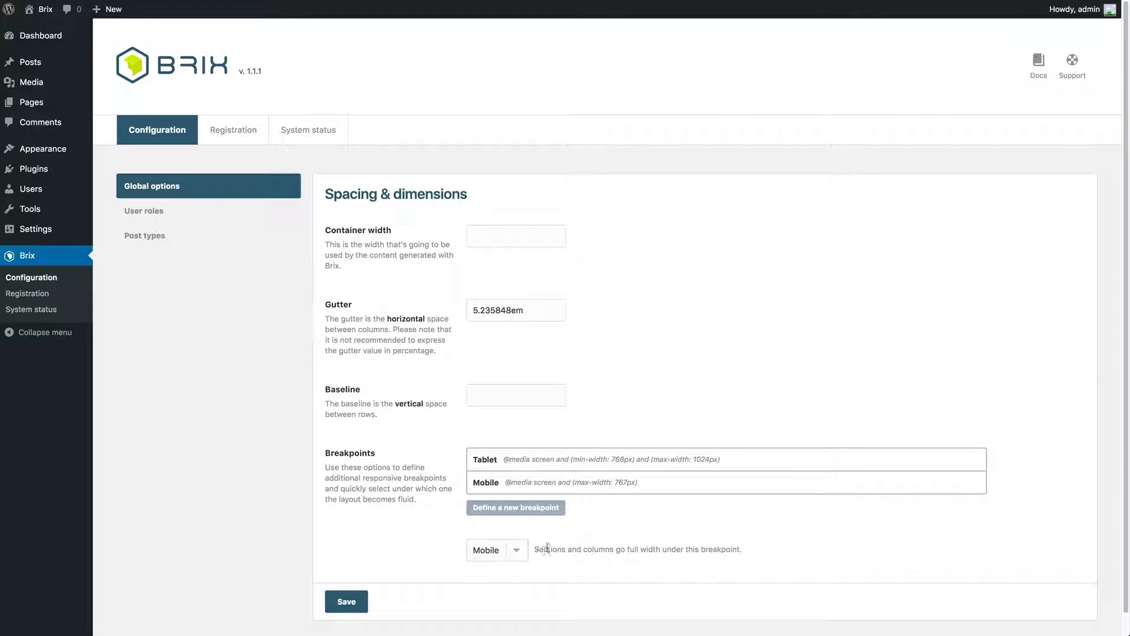
click(353, 601)
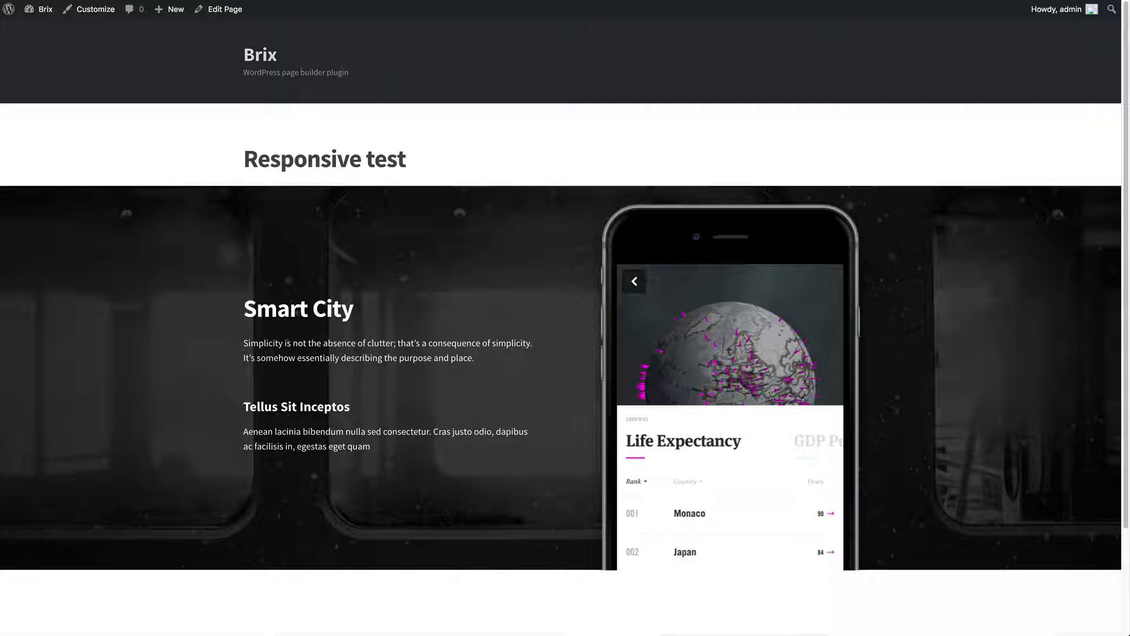
- Reload the Responsive test page, narrow the browser window to check its layout, and restore the full width
key(super+r)
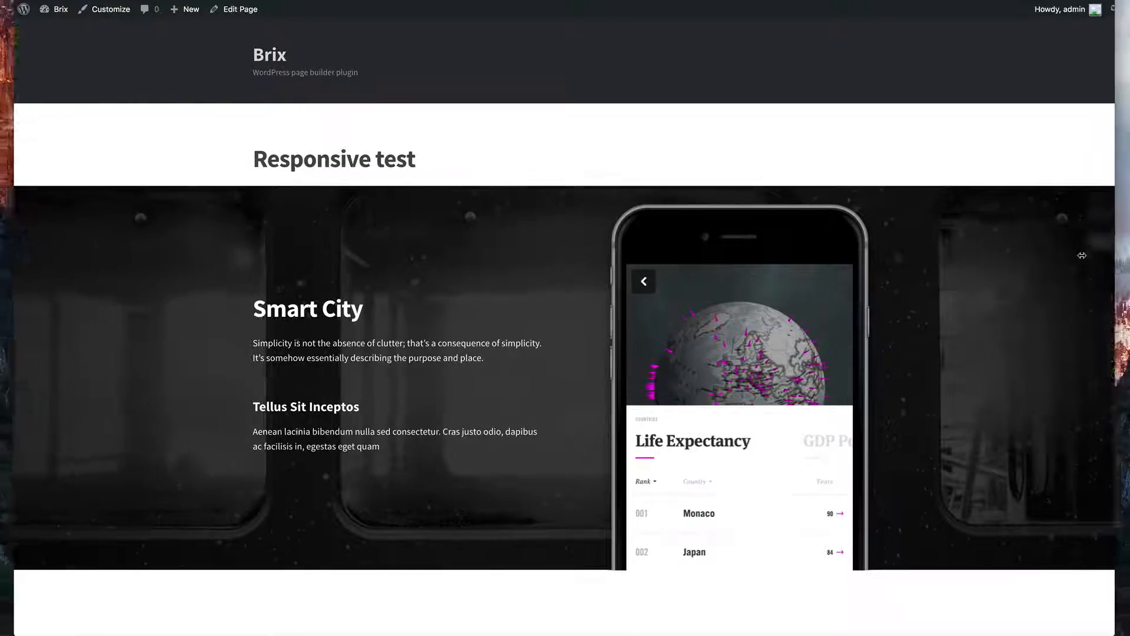
drag(1128, 256, 925, 249)
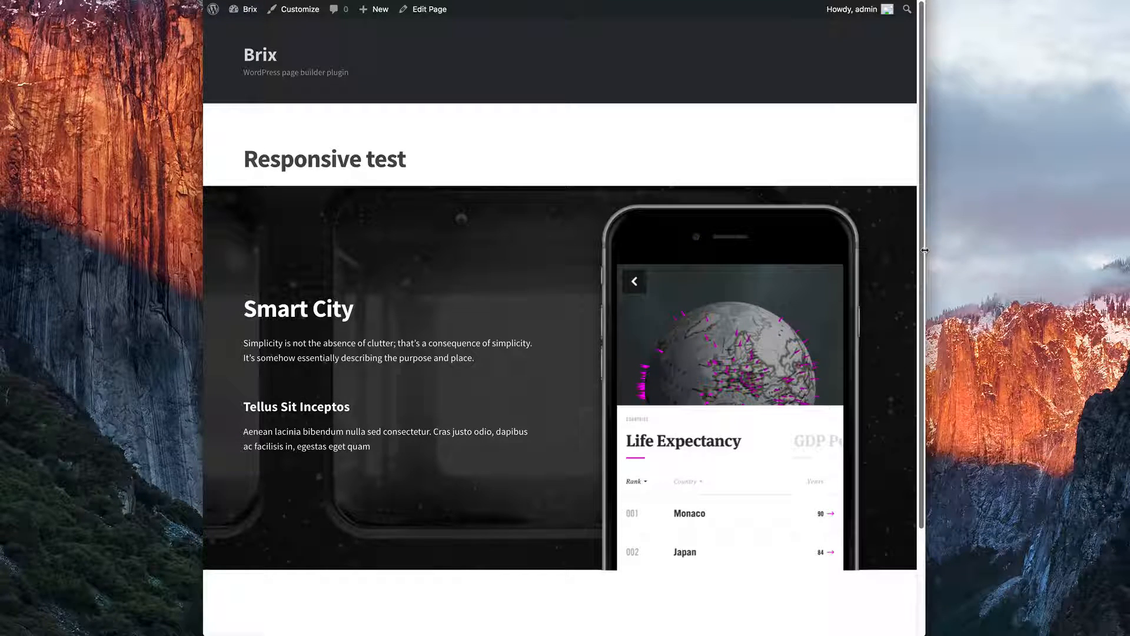
double_click(925, 250)
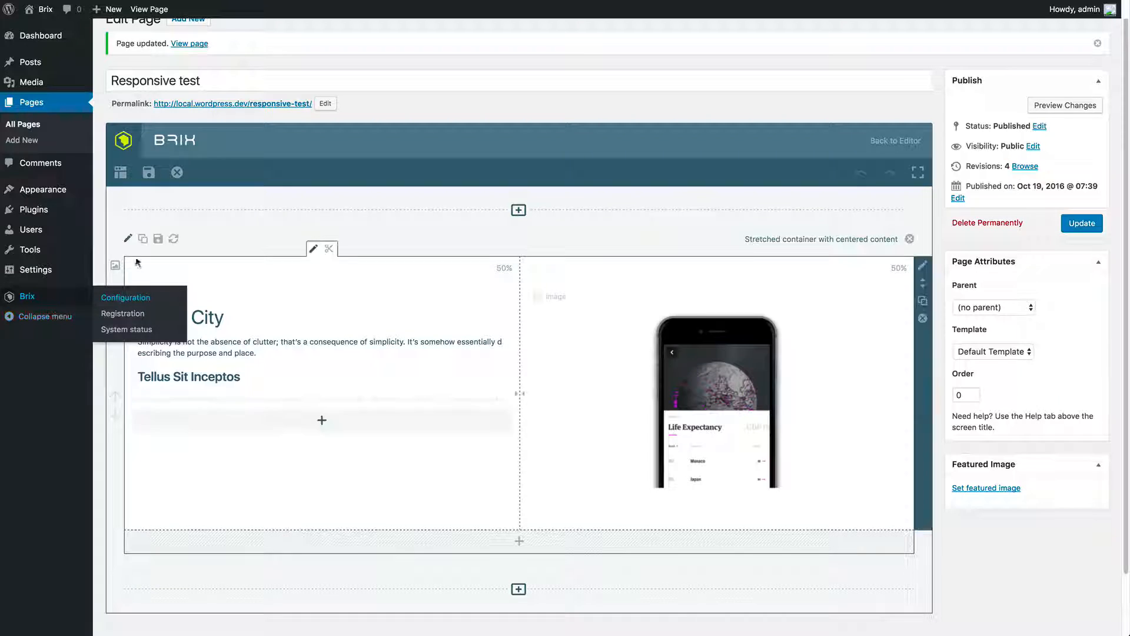
- For the row's Mobile breakpoint, set the text column width to 2/3 and the image column width to 1/3
mouse_move(95, 251)
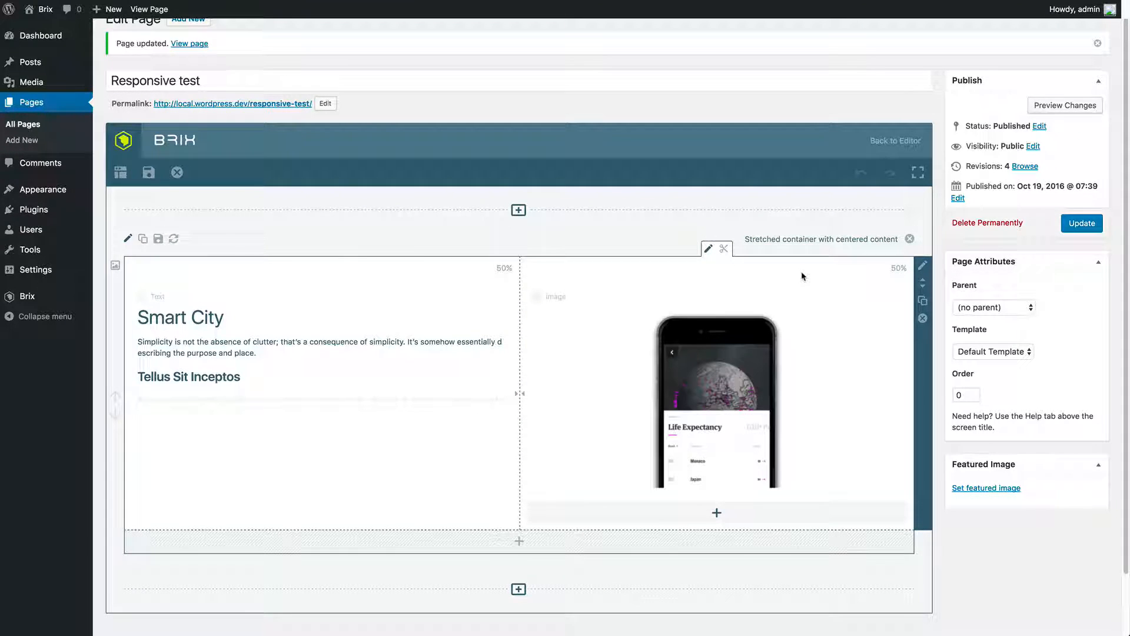
click(922, 266)
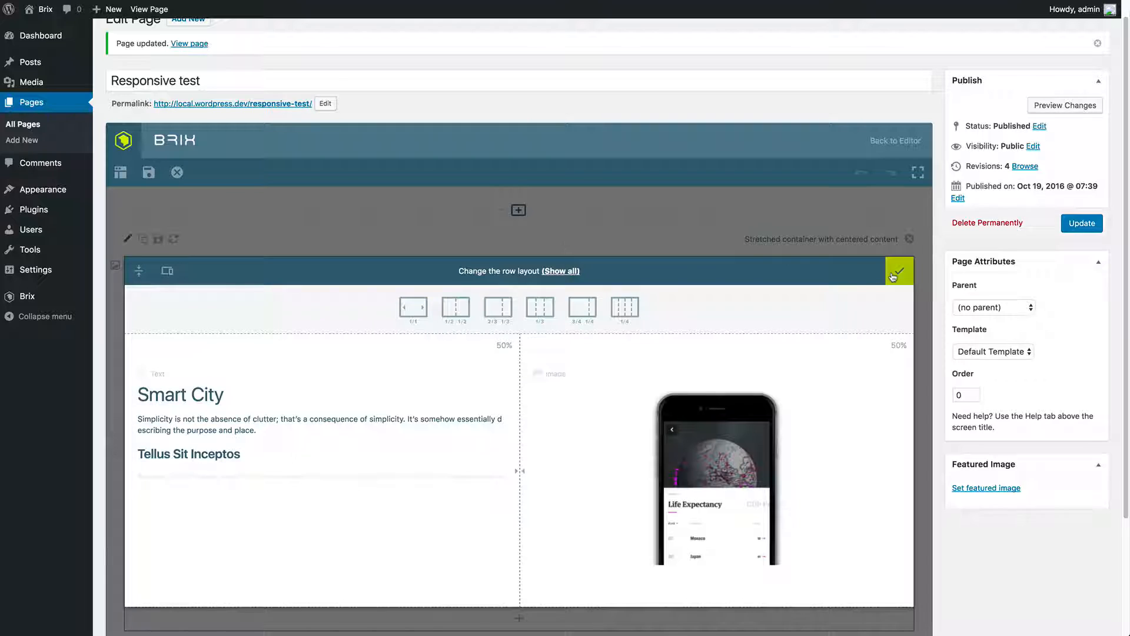
click(893, 276)
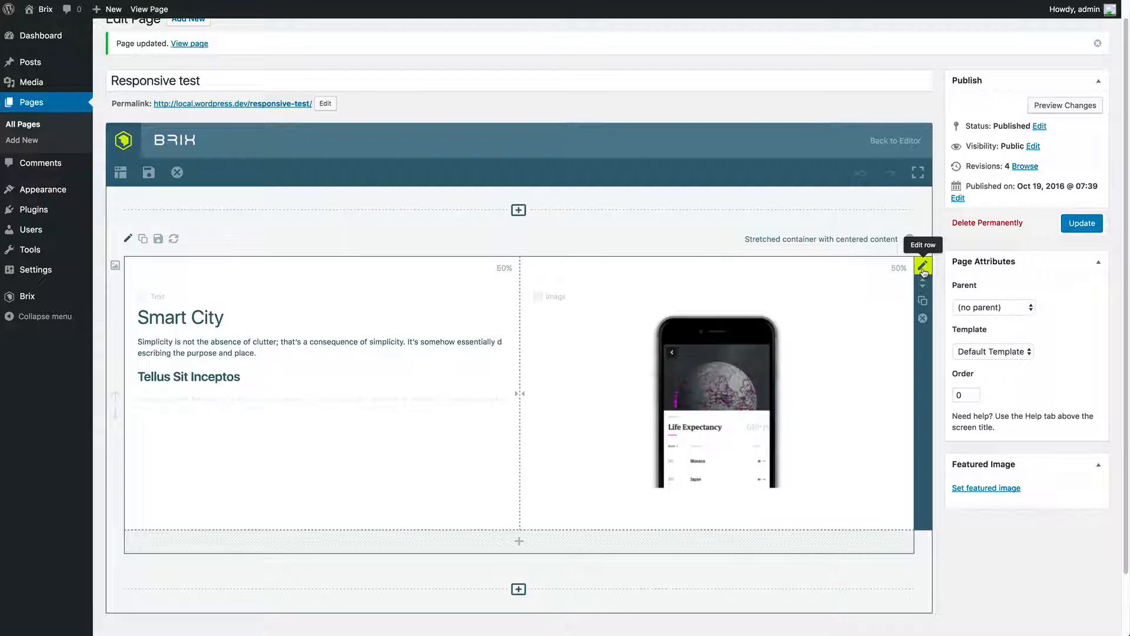
click(923, 268)
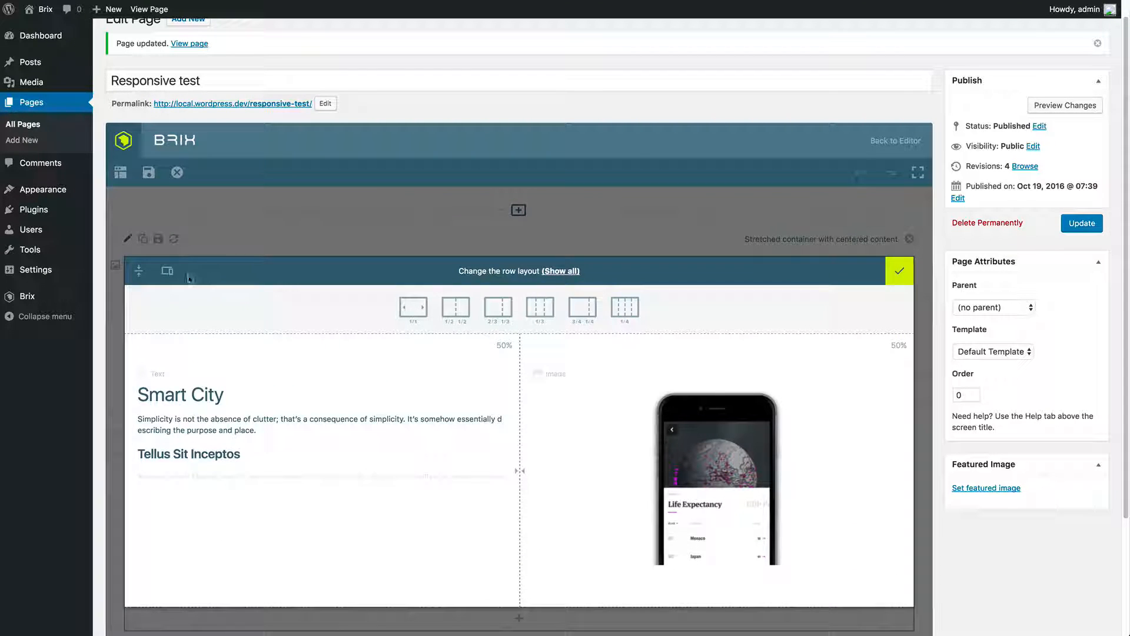
click(167, 272)
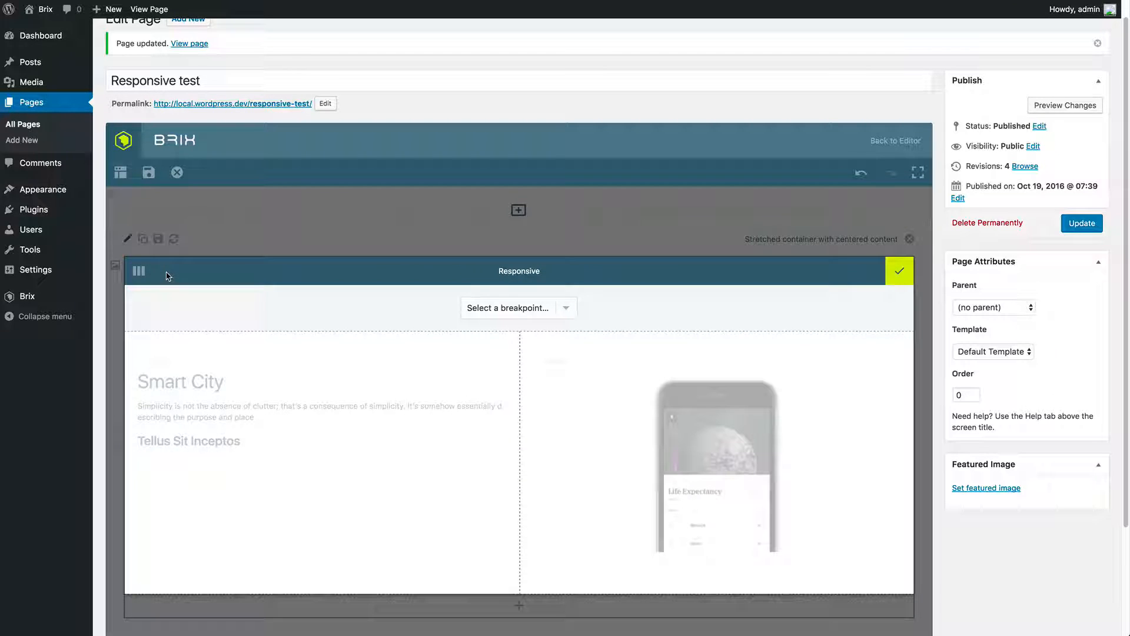
click(495, 307)
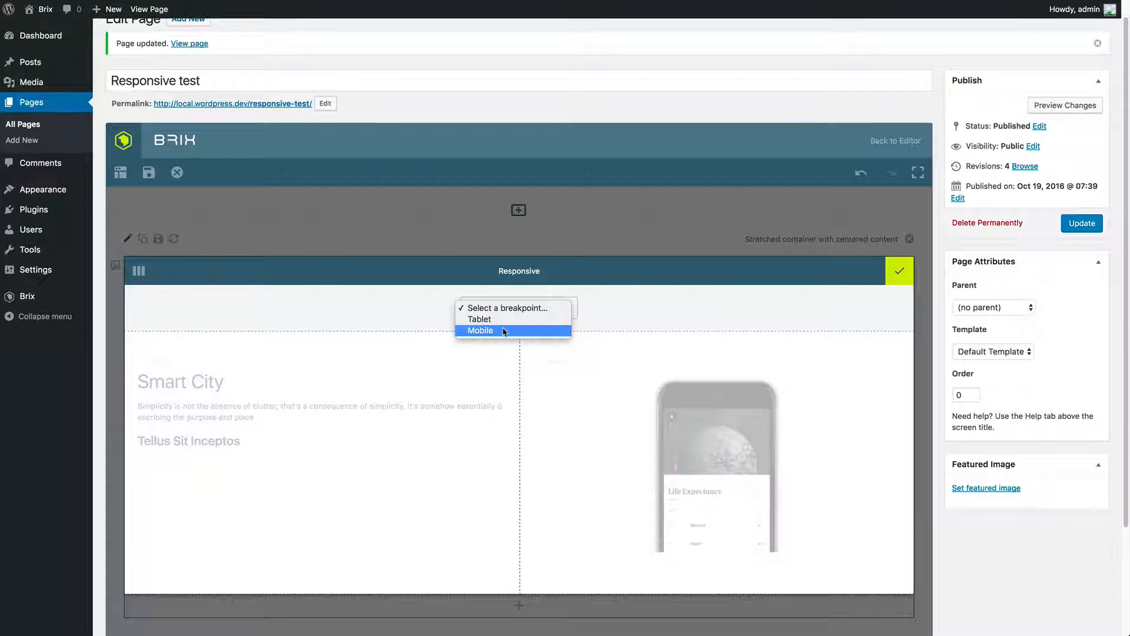
click(503, 330)
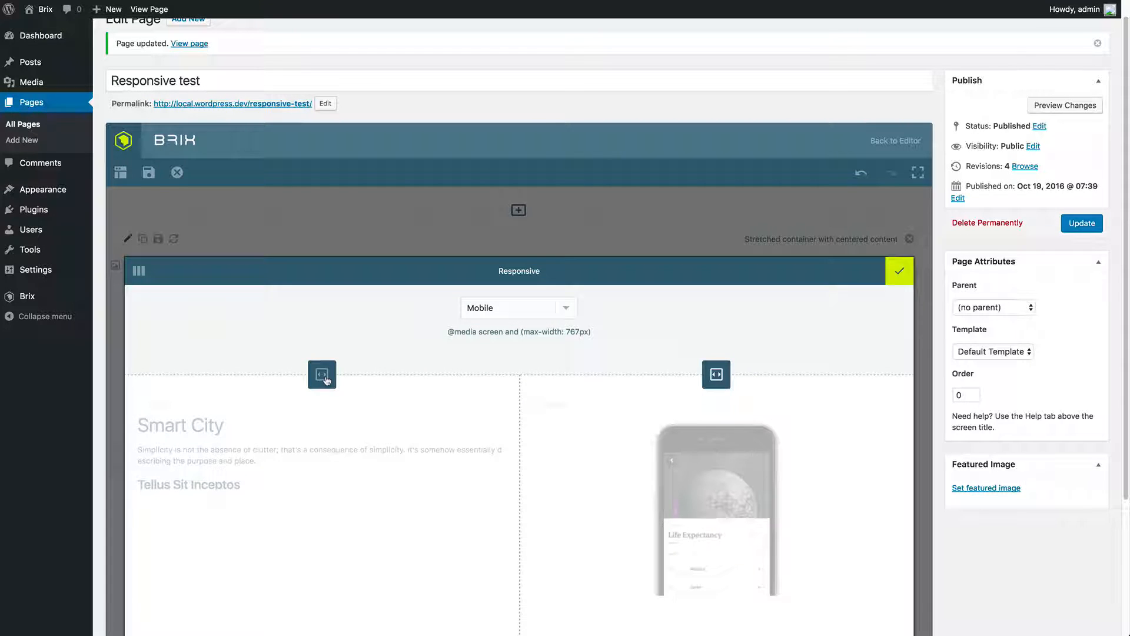
click(325, 379)
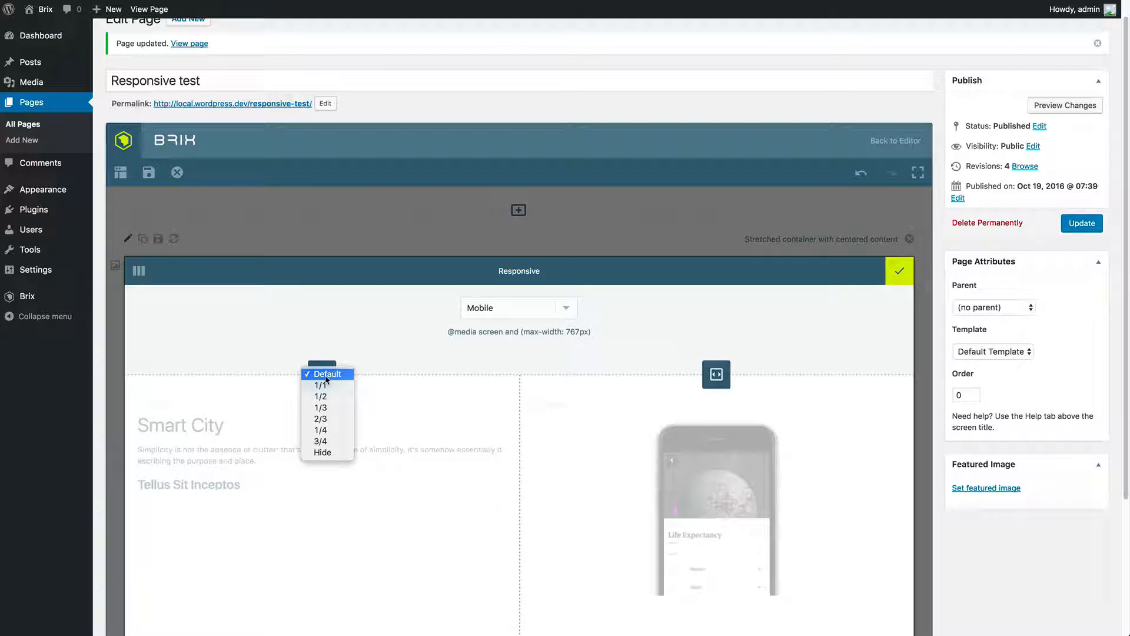
click(332, 418)
click(716, 375)
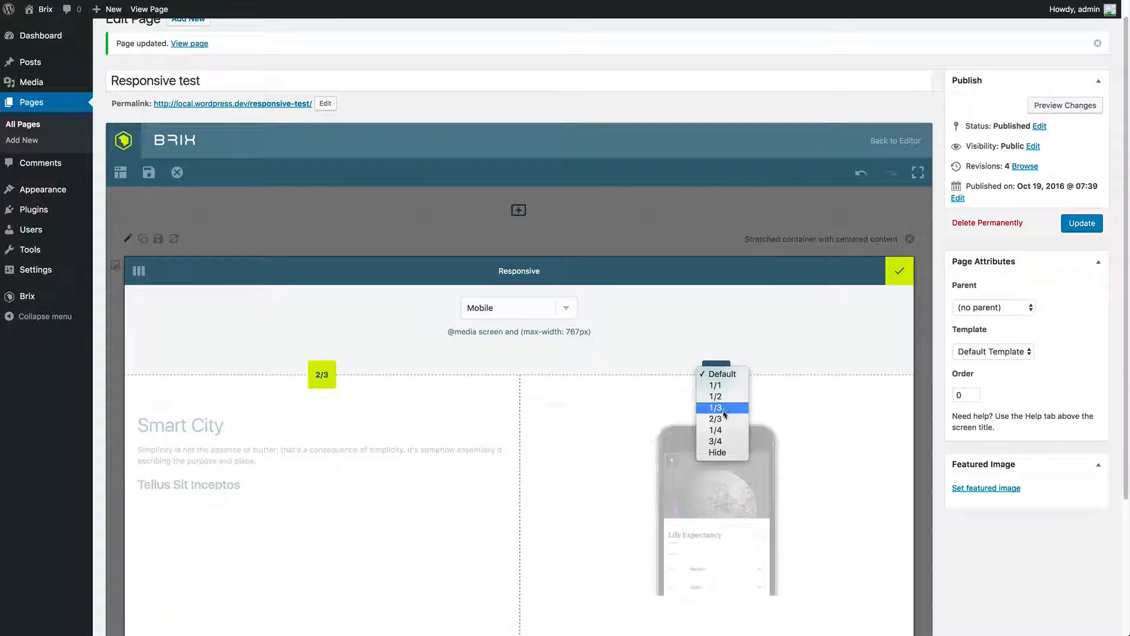
click(723, 409)
- Reset both columns of the row to Default width for the Mobile breakpoint and finish editing the row
click(322, 374)
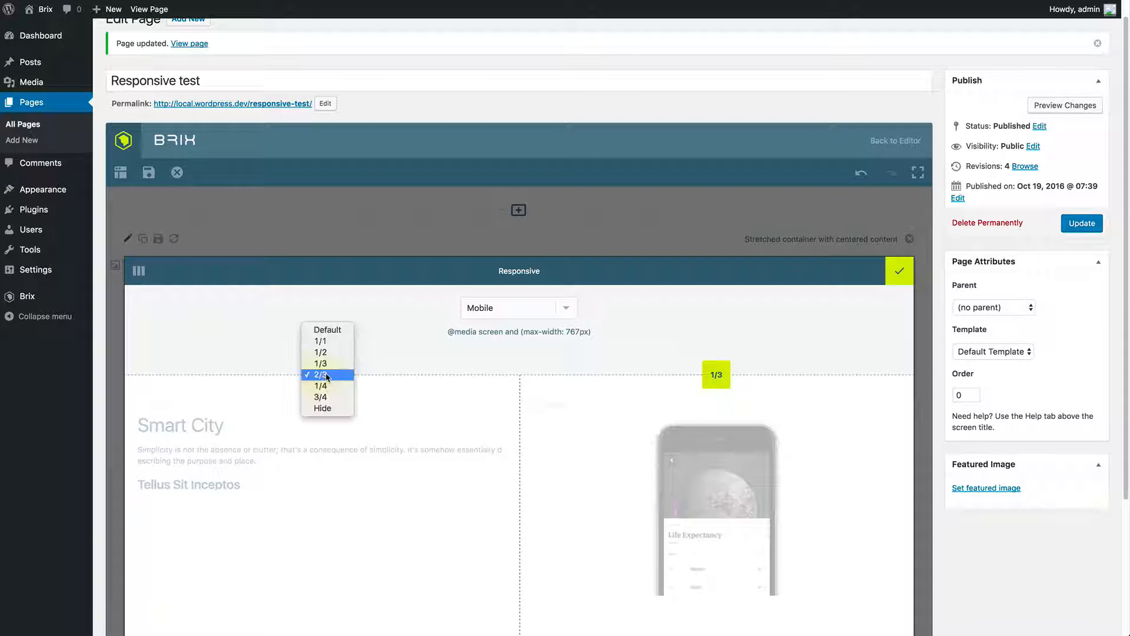
click(341, 335)
click(716, 375)
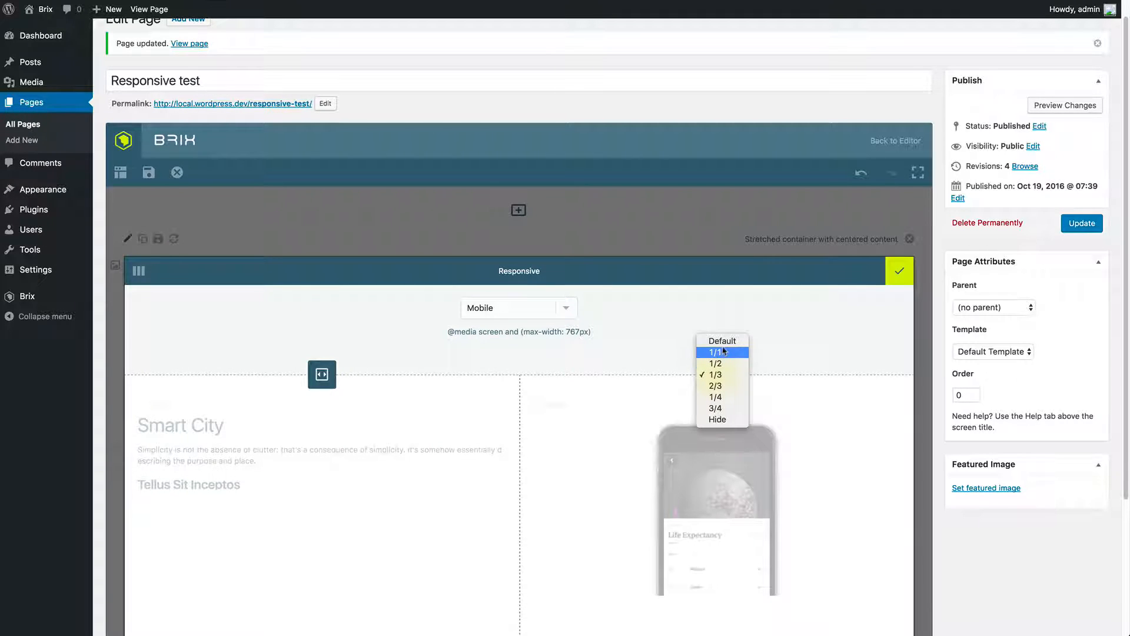
click(722, 341)
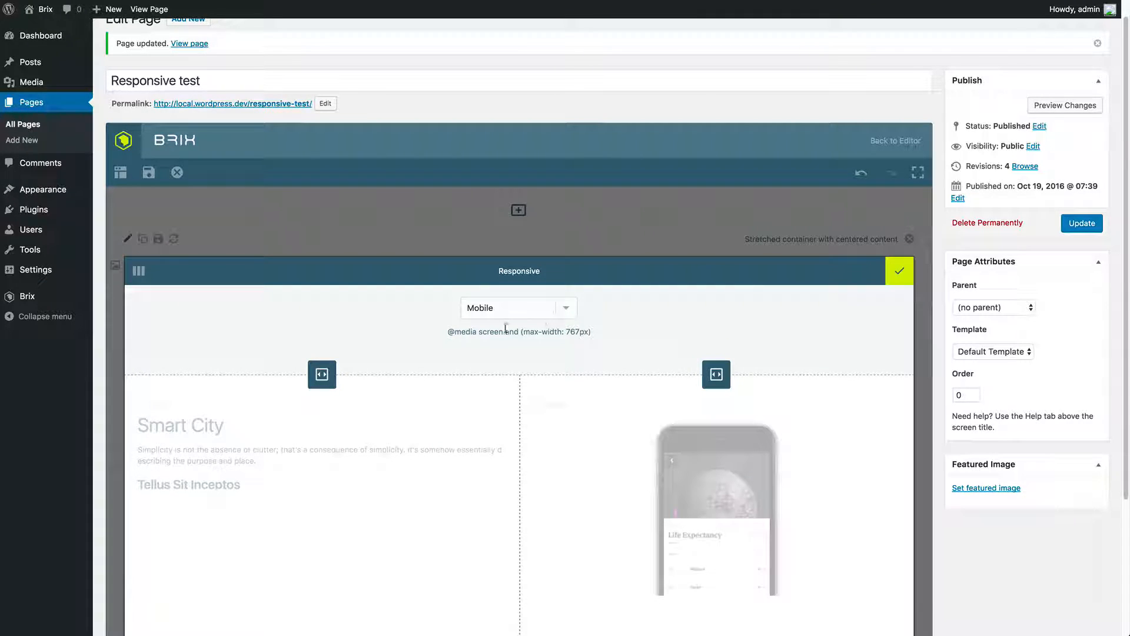
click(899, 270)
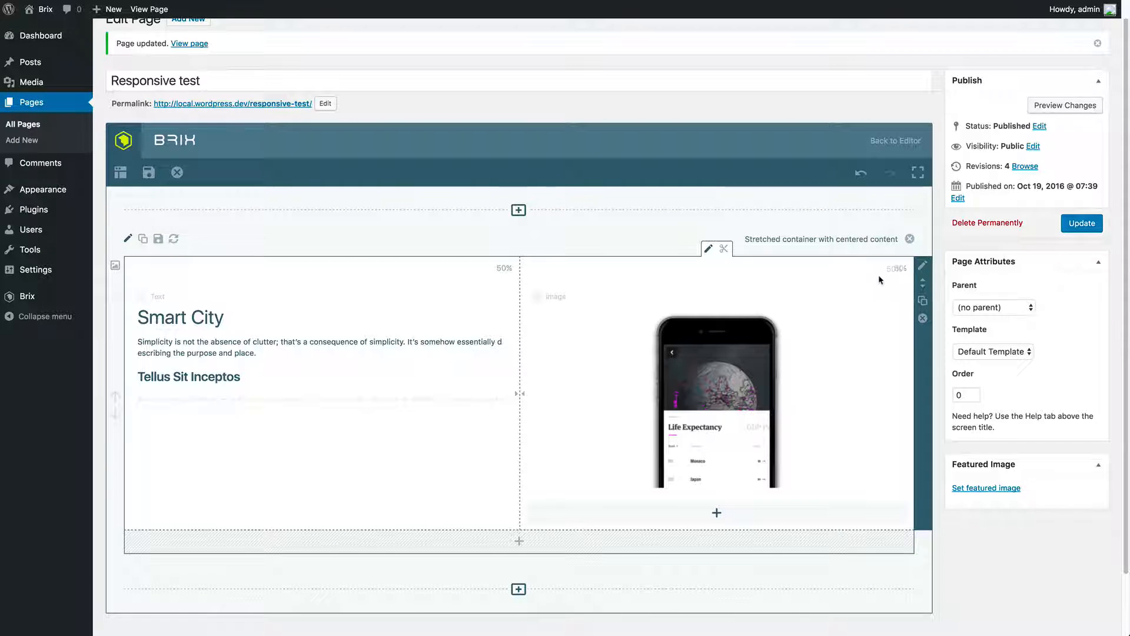
- Rebuild the row as three equal 1/3 columns, with the phone image in the third and a copy of the Smart City text in the middle
click(923, 268)
click(540, 306)
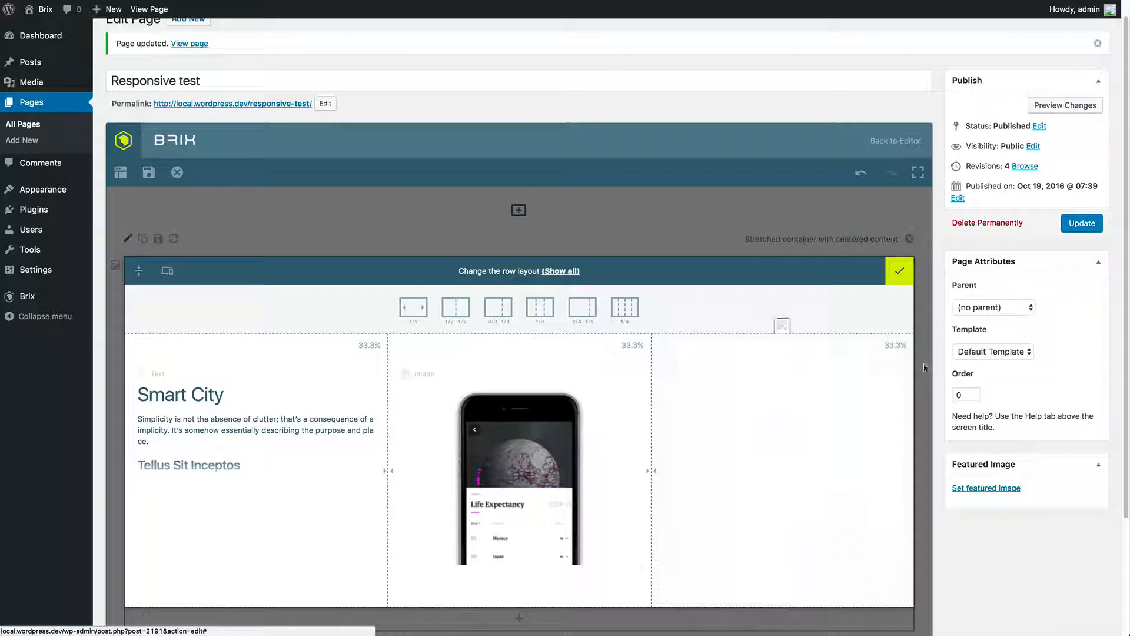
drag(518, 441, 758, 459)
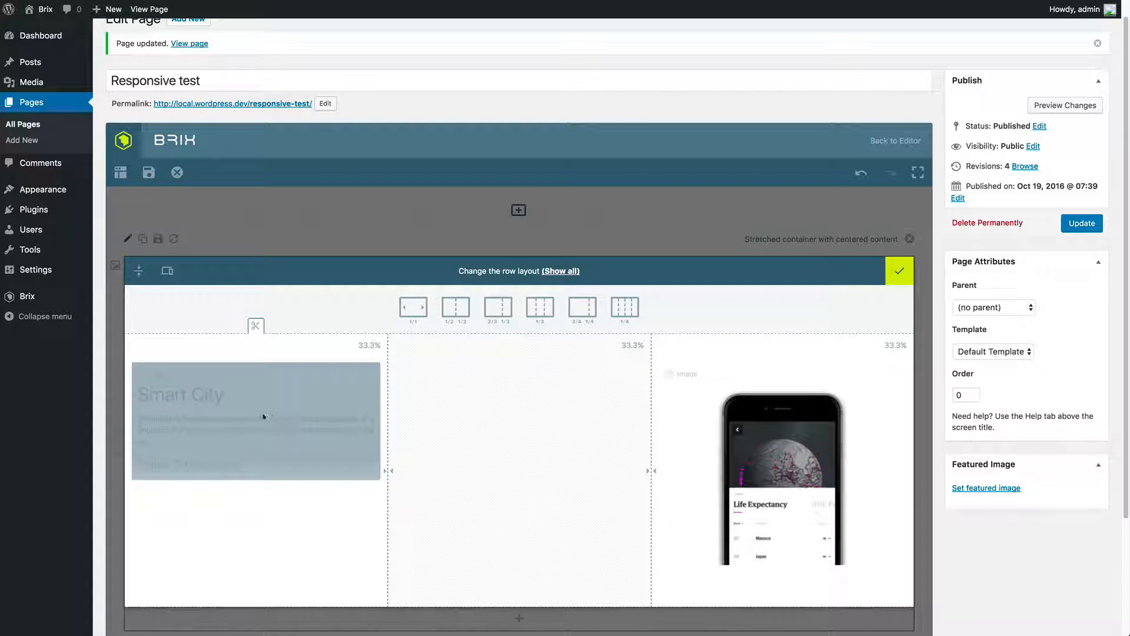
click(899, 270)
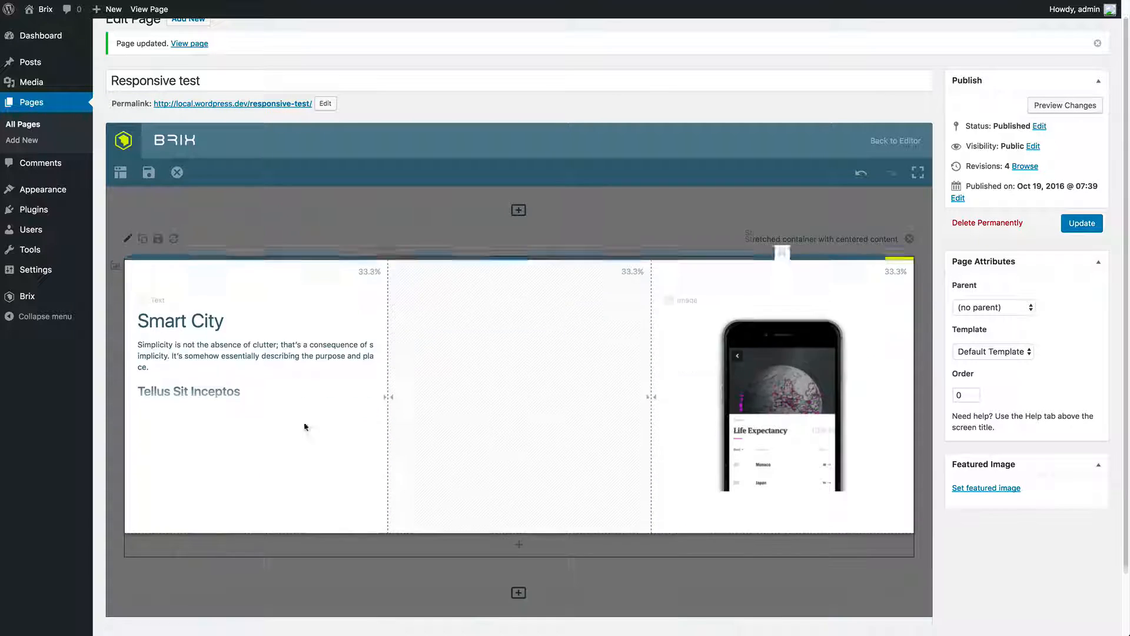
drag(250, 353, 536, 384)
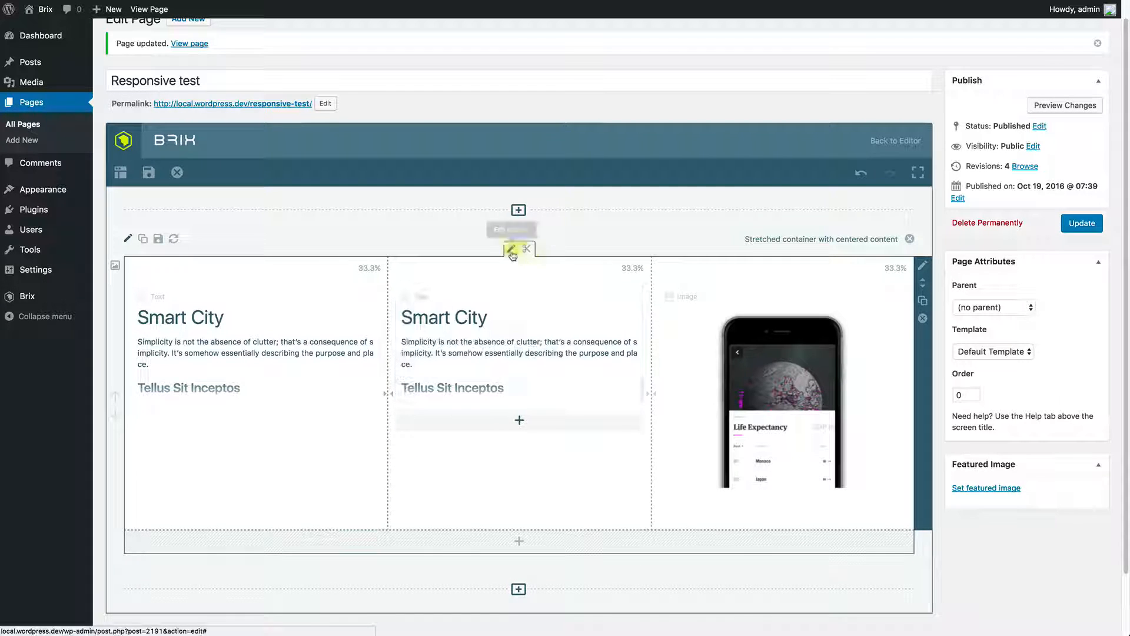
- Vertically align the second column's content to the middle and the phone image column's content to the bottom, and finish editing the row
click(921, 260)
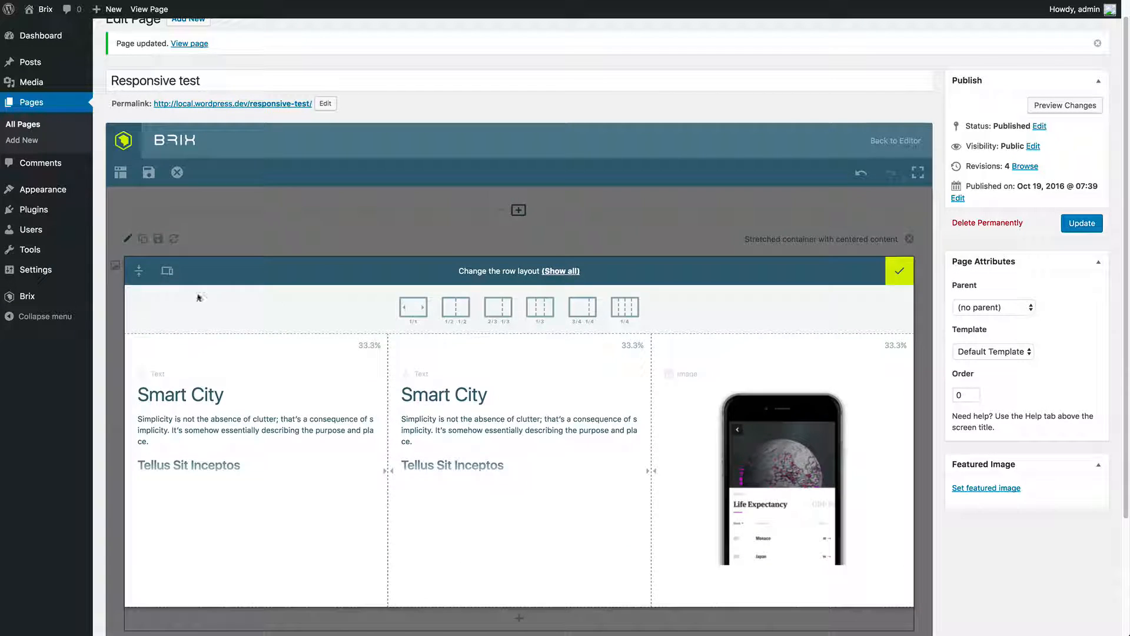
click(167, 271)
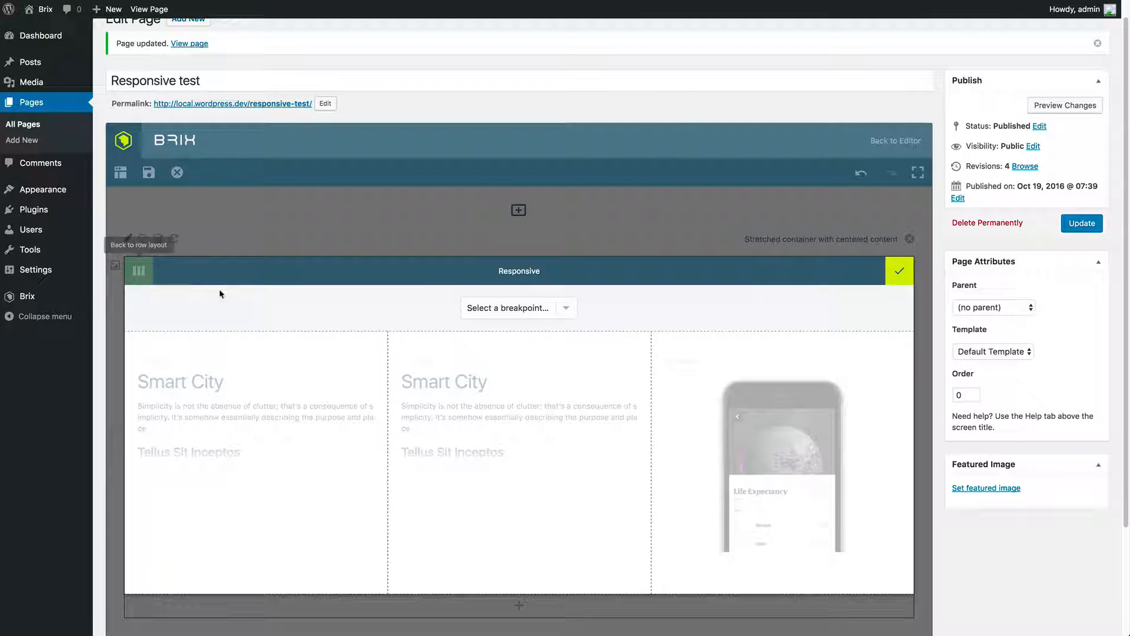
click(139, 270)
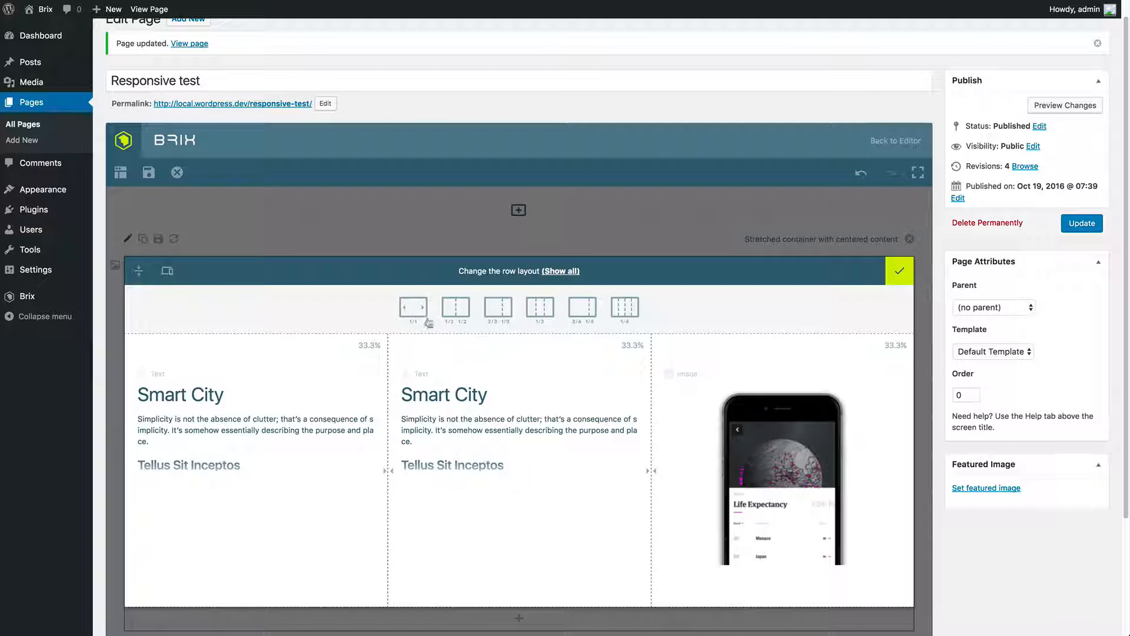
click(154, 272)
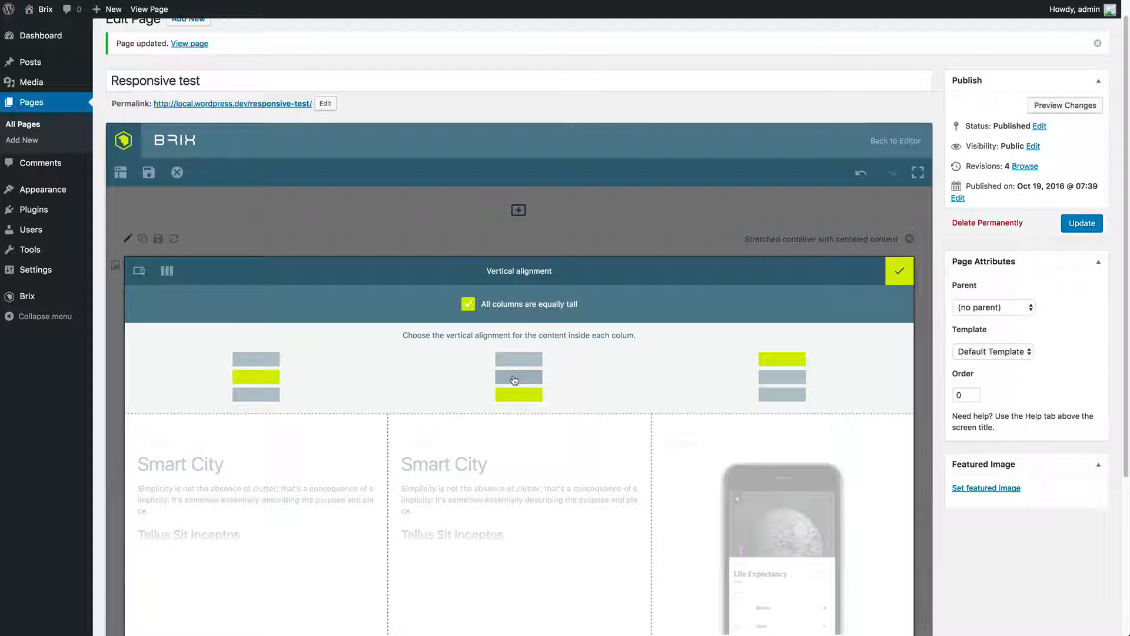
click(782, 394)
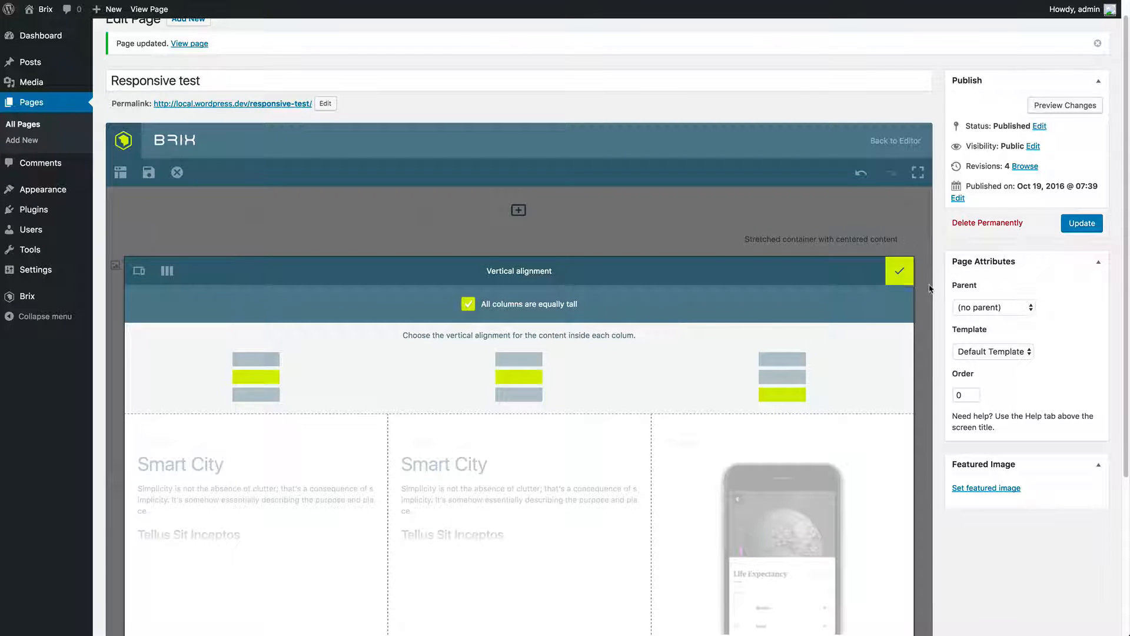
click(909, 280)
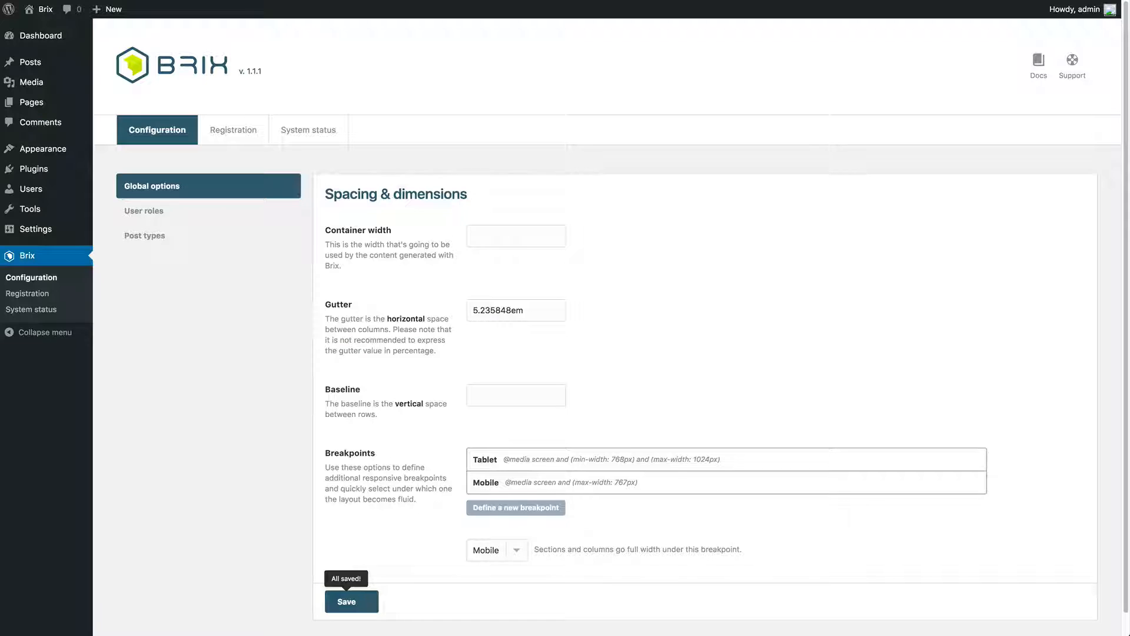
- Clear the breakpoint for full-width sections and columns by choosing "-", and save the Brix configuration
click(505, 551)
click(486, 526)
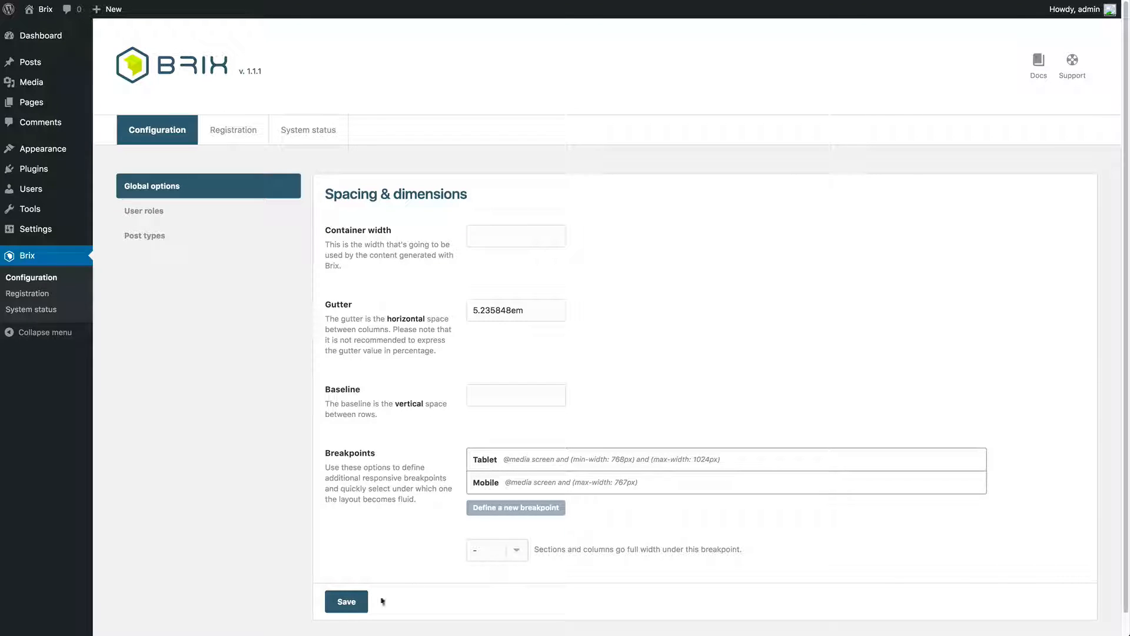
click(347, 602)
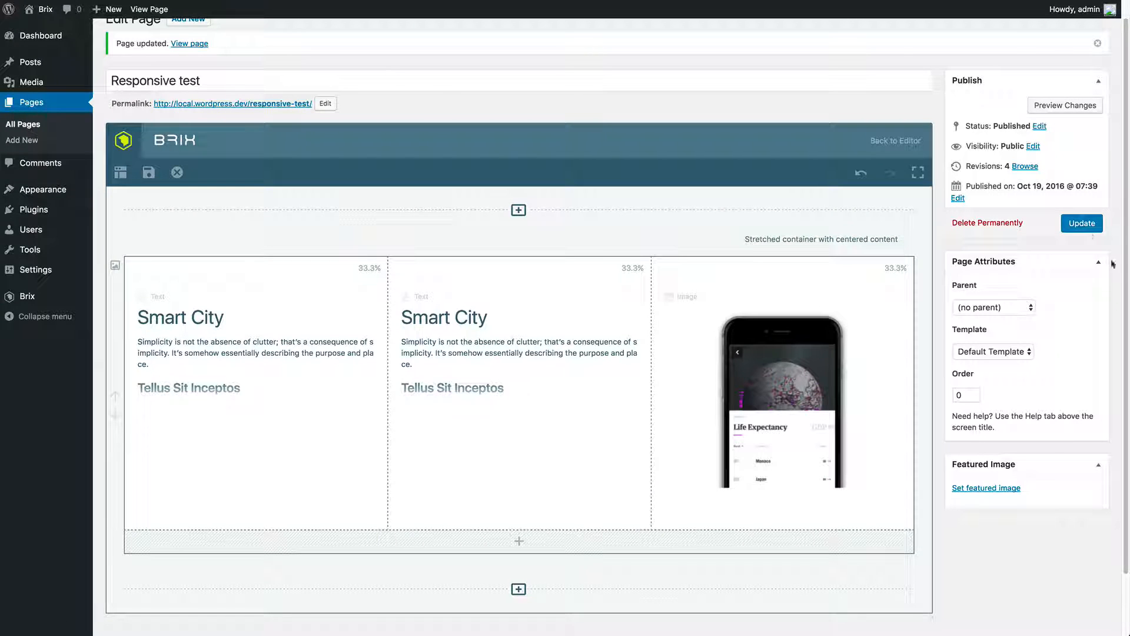
- Update the page and check the three-column row on the reloaded live page at a tablet-like browser width, restoring full screen when done
click(1083, 223)
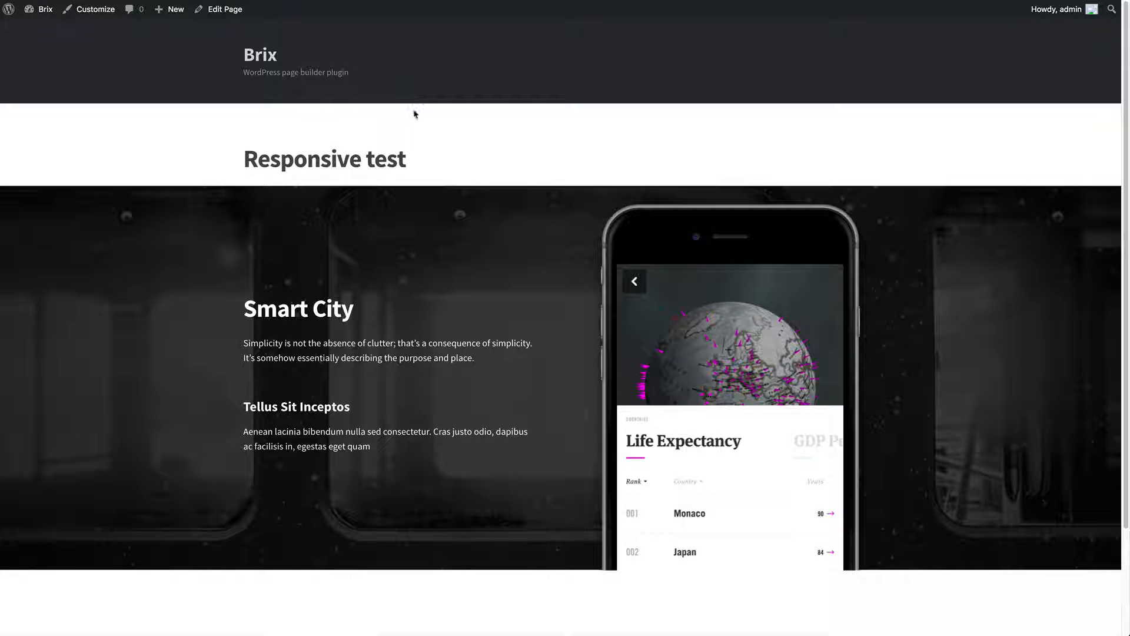
key(super+r)
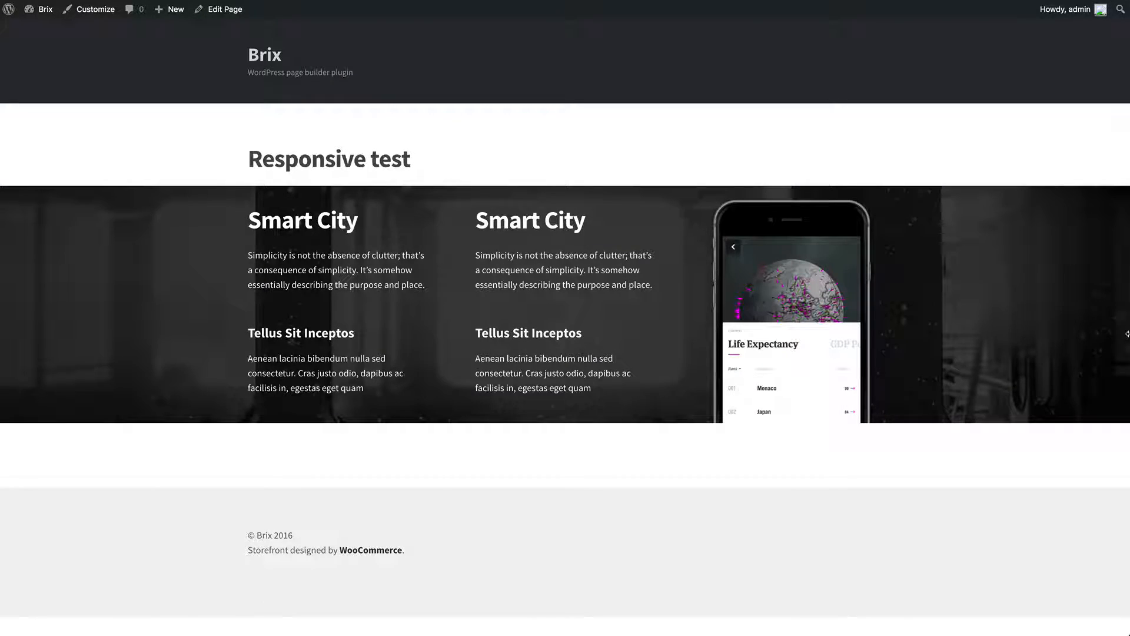
drag(1128, 334, 843, 315)
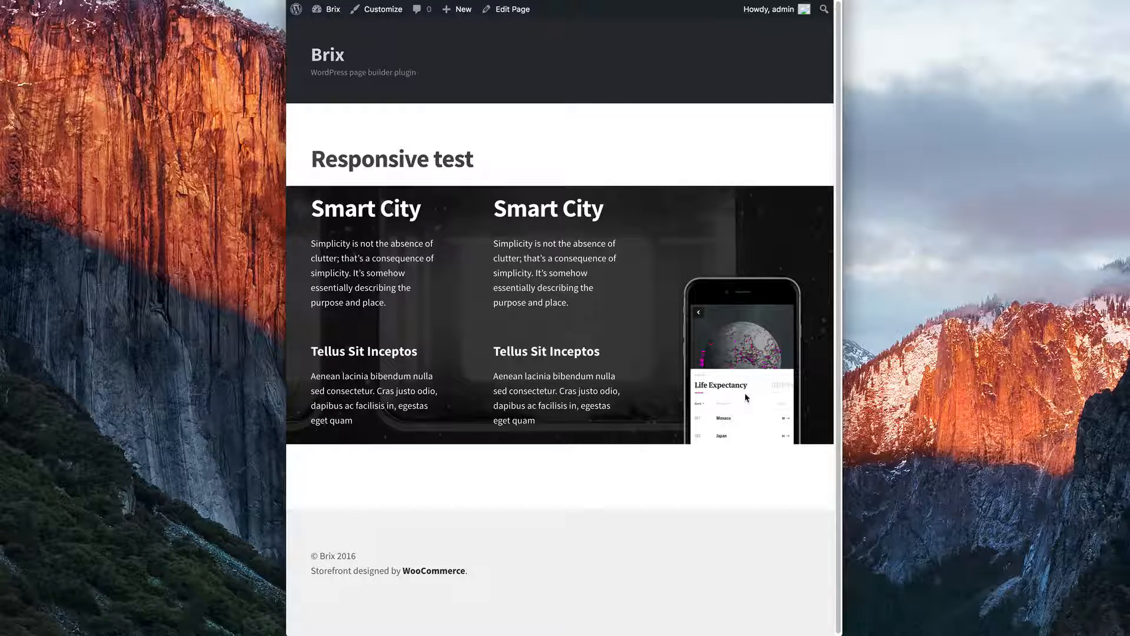
key(alt+super+f)
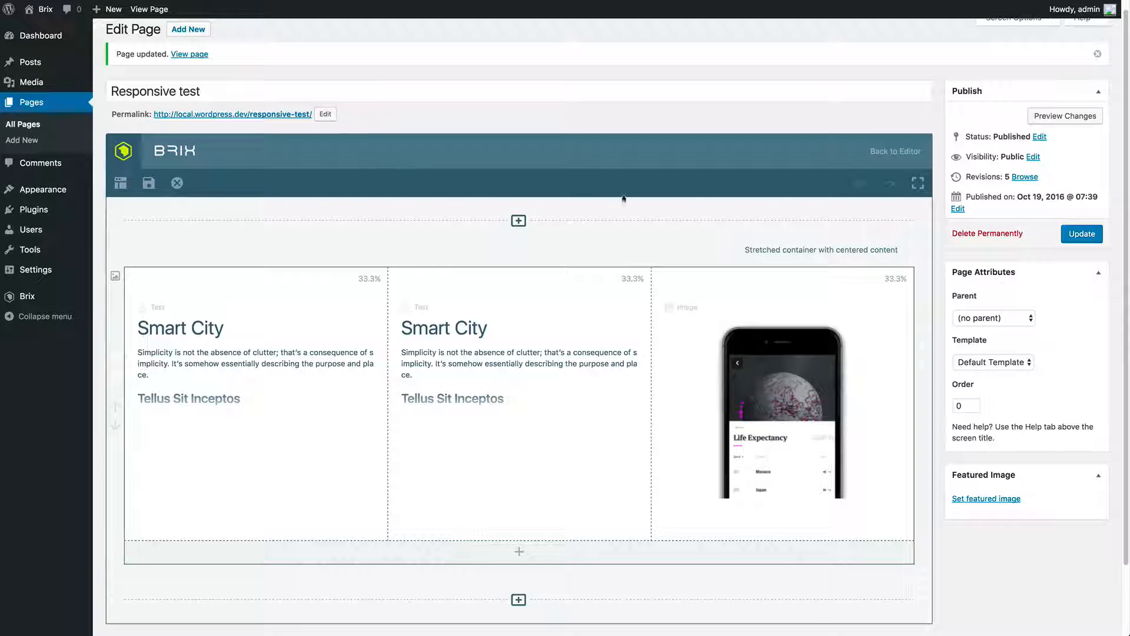
- For the row's Mobile breakpoint, set both text columns to 1/2 and the phone image column to 1/1, and finish editing the row
mouse_move(923, 277)
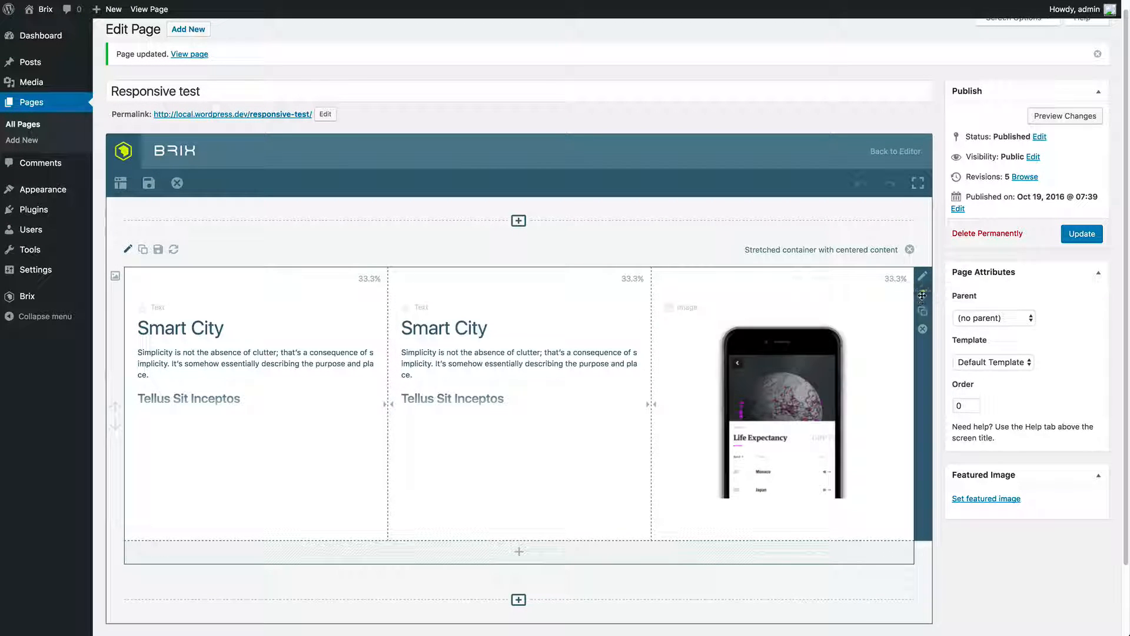
click(923, 277)
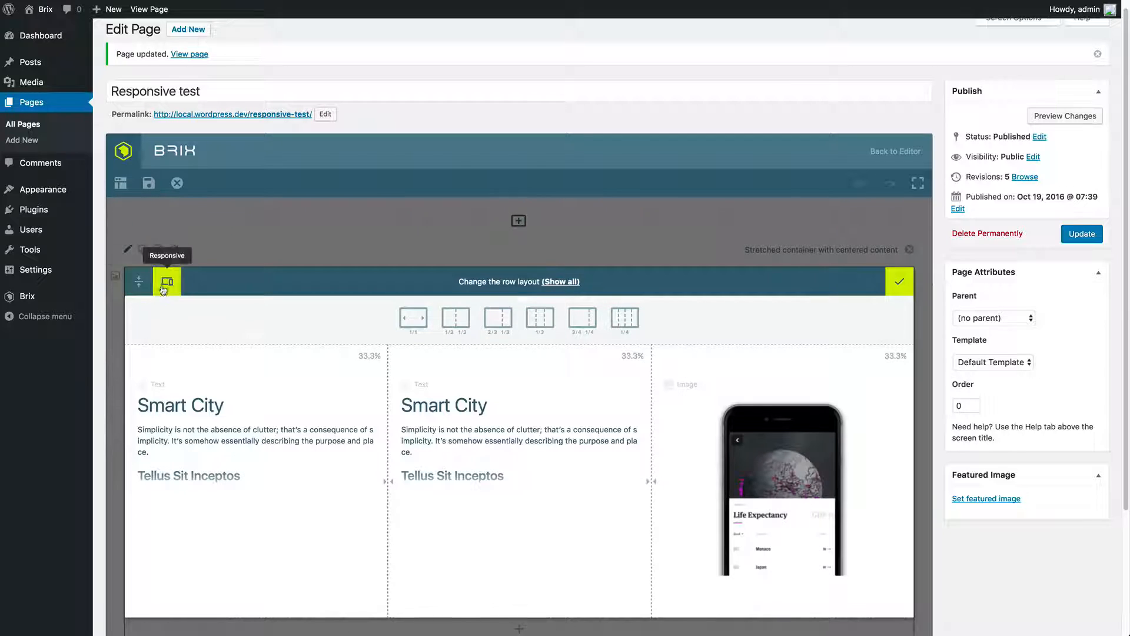
click(165, 288)
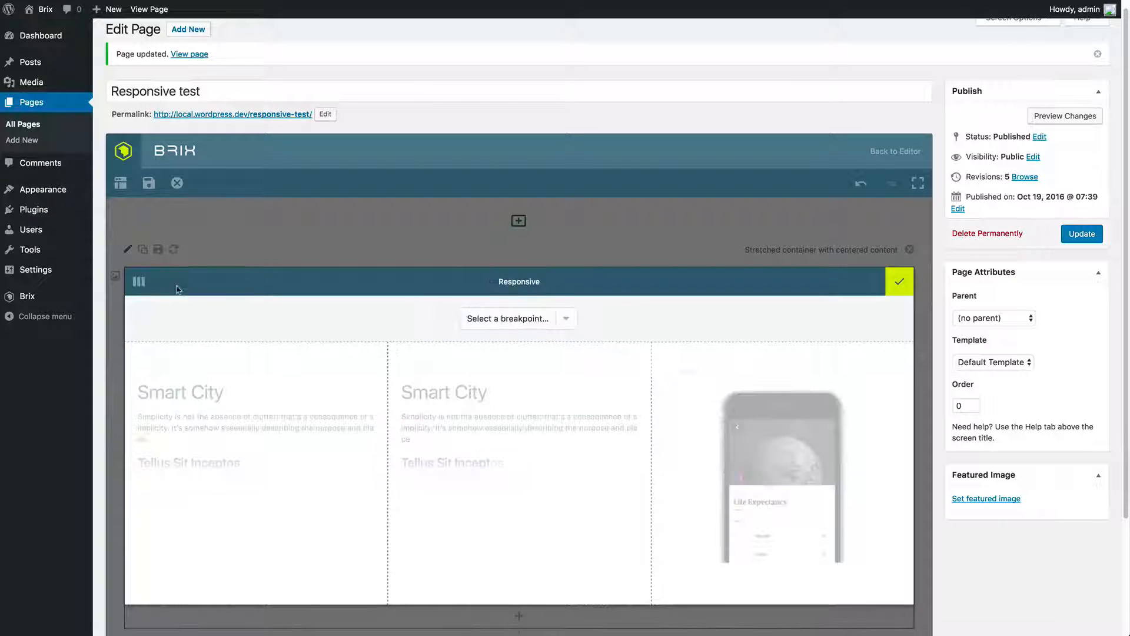
click(559, 317)
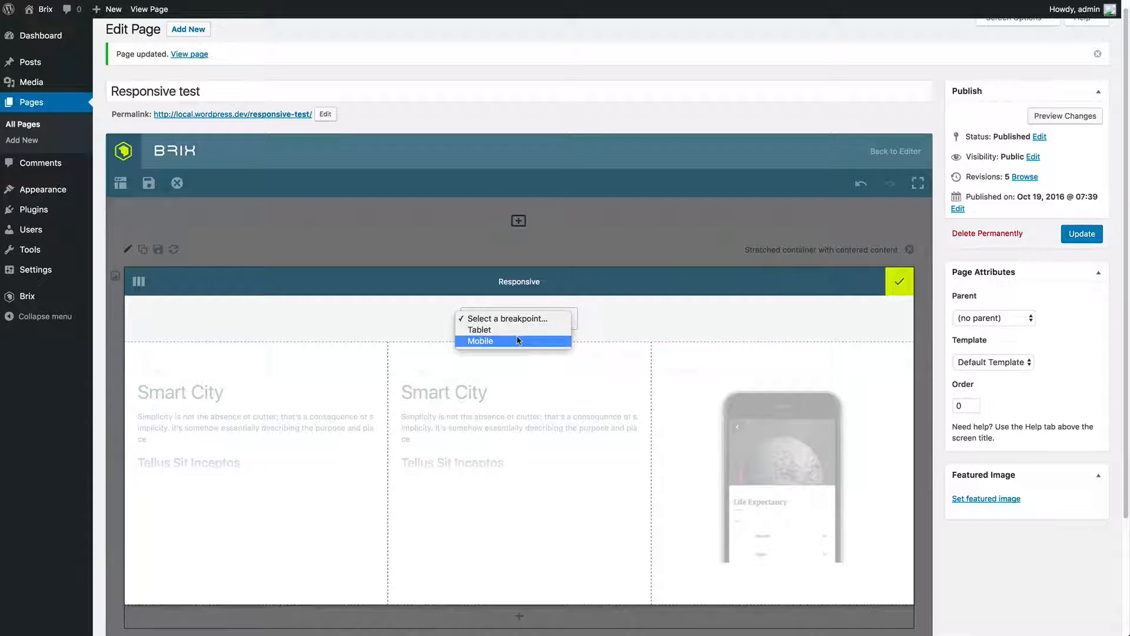
click(518, 341)
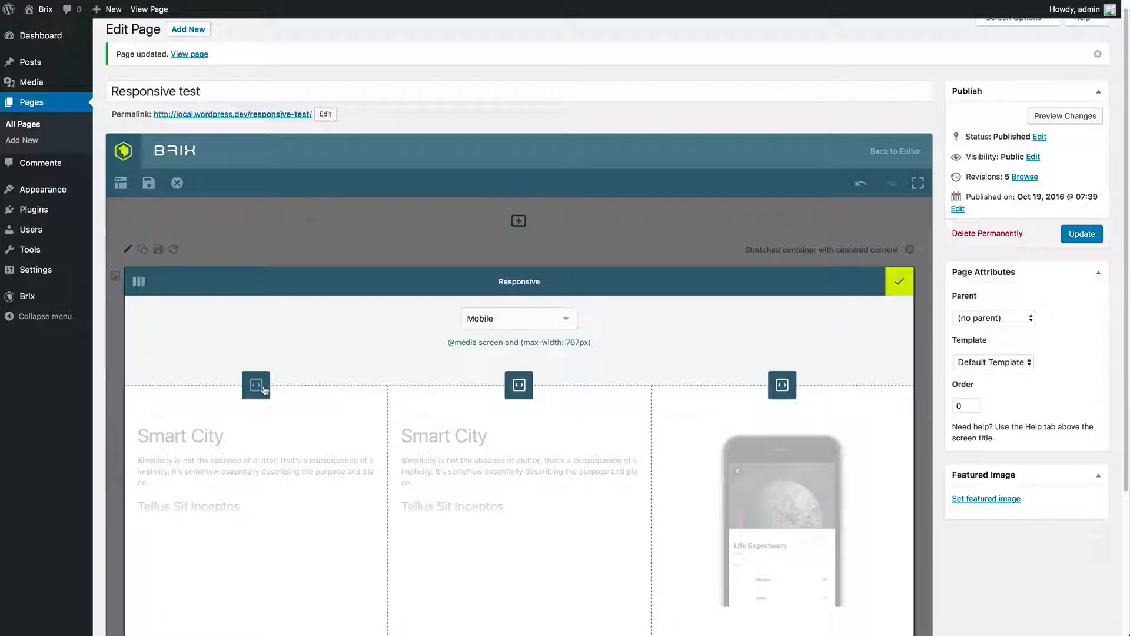
click(264, 389)
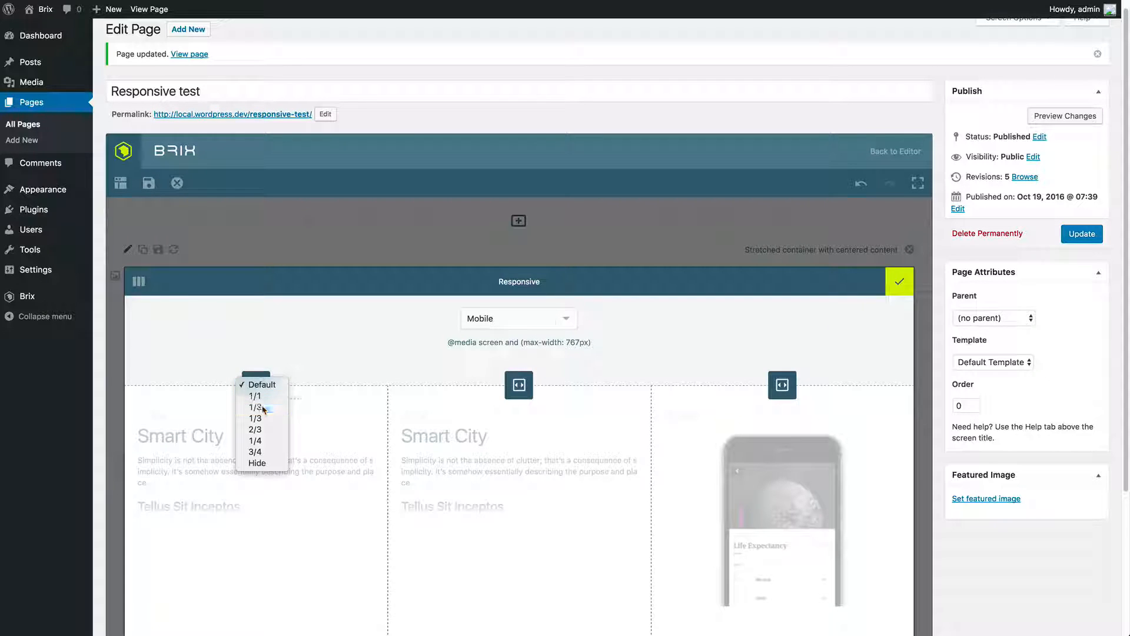
click(264, 409)
click(518, 390)
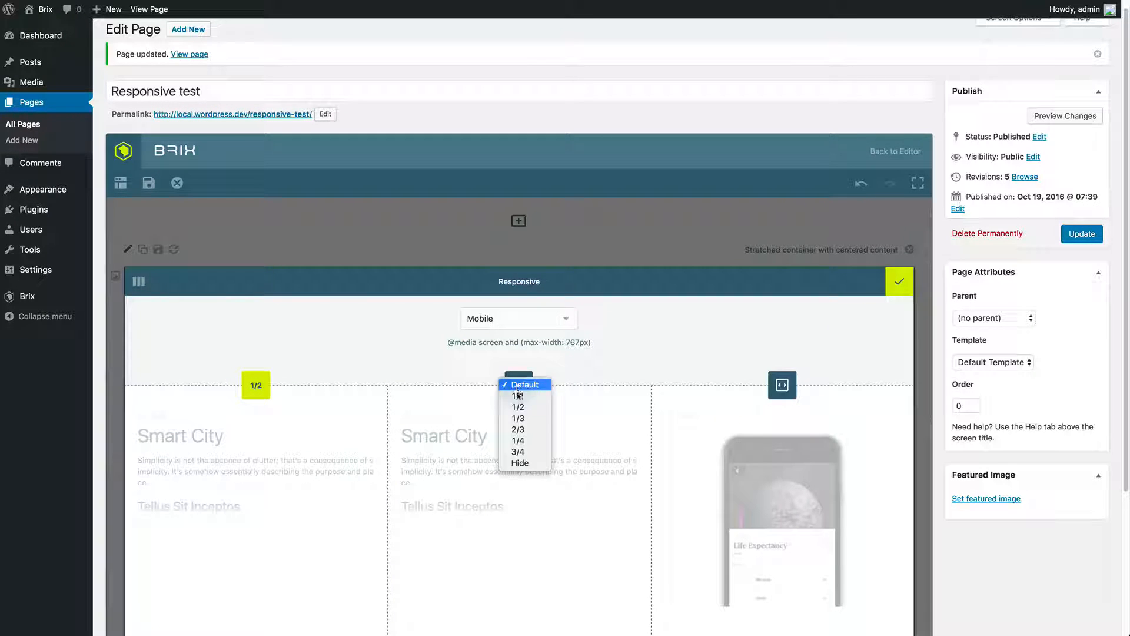
click(523, 407)
click(782, 385)
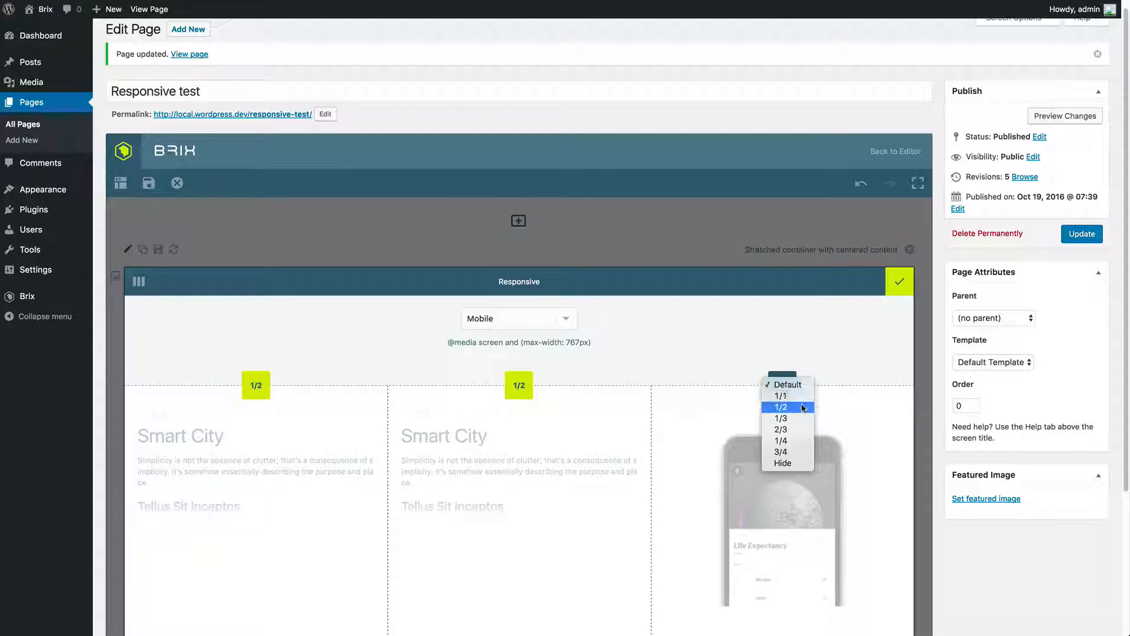
click(795, 398)
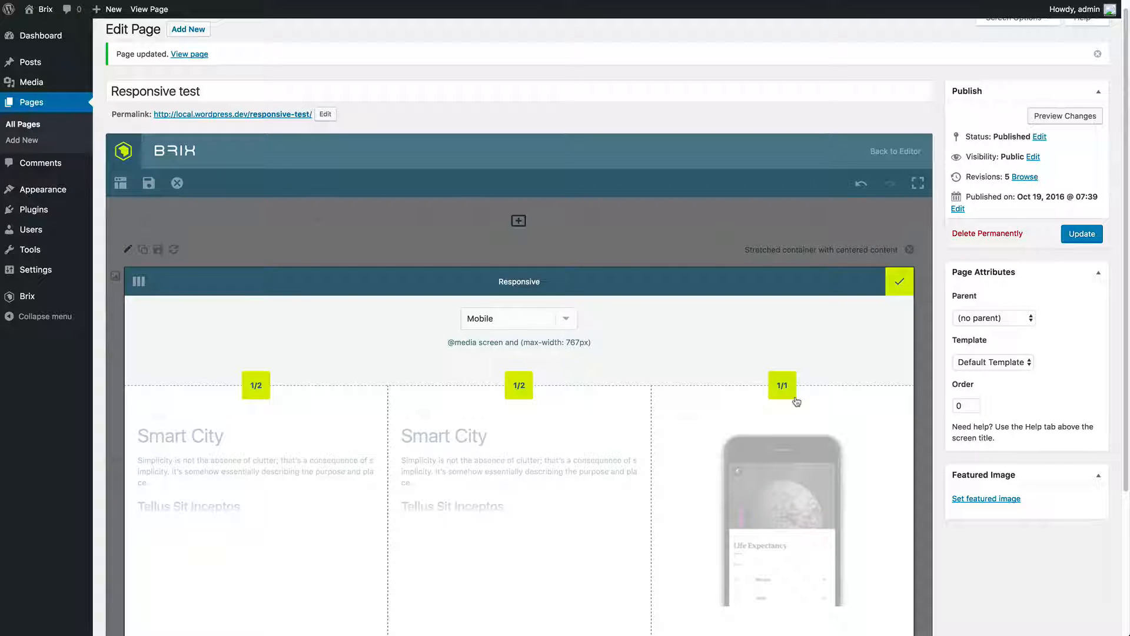
click(900, 285)
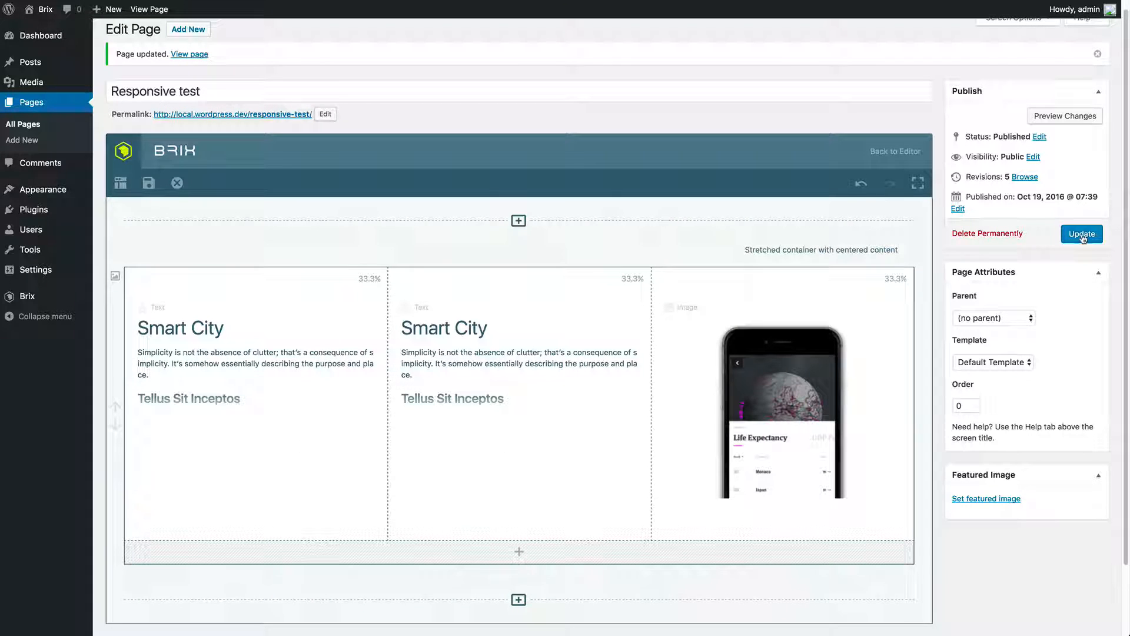
- Update the page and check the 1/2, 1/2 and 1/1 column layout on the reloaded live page at mobile width, restoring full screen when done
click(1082, 233)
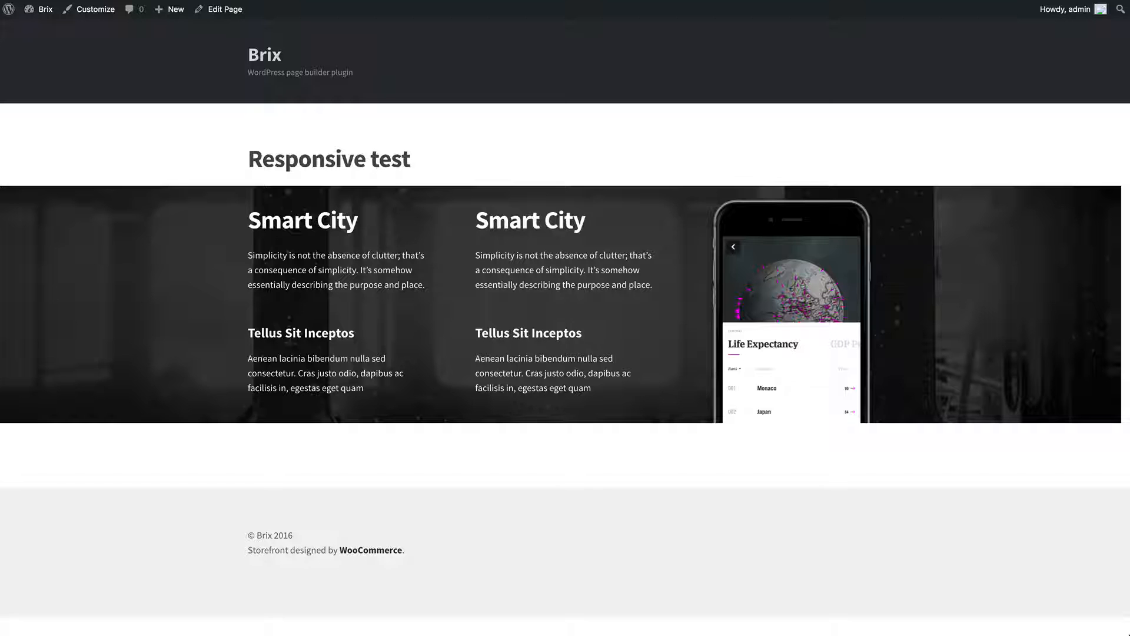
key(super+r)
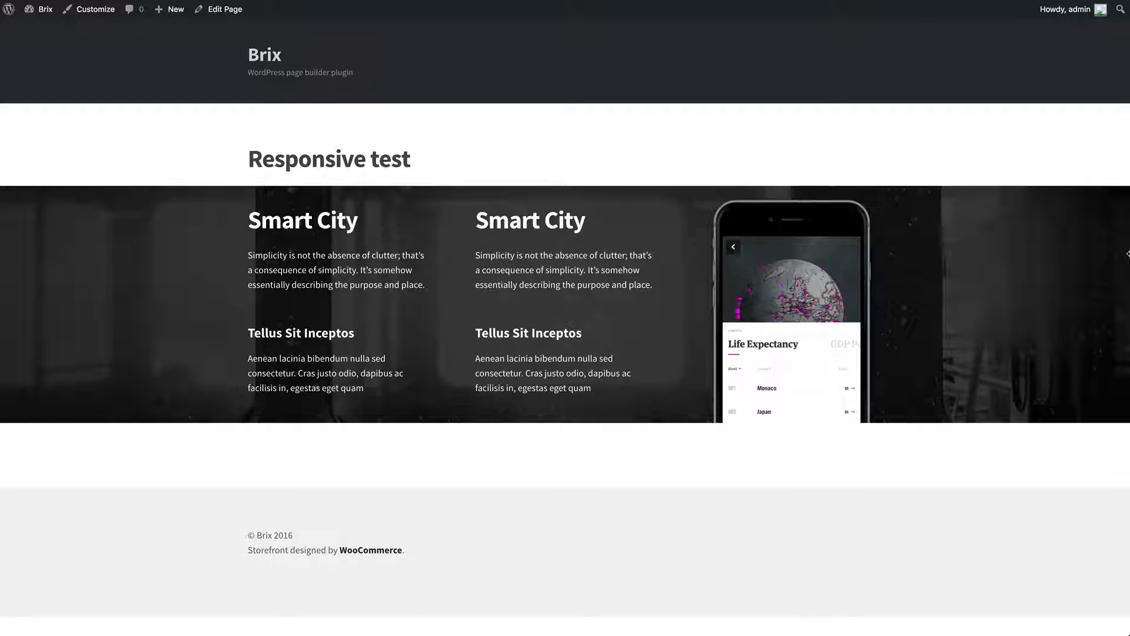
drag(1123, 253, 779, 236)
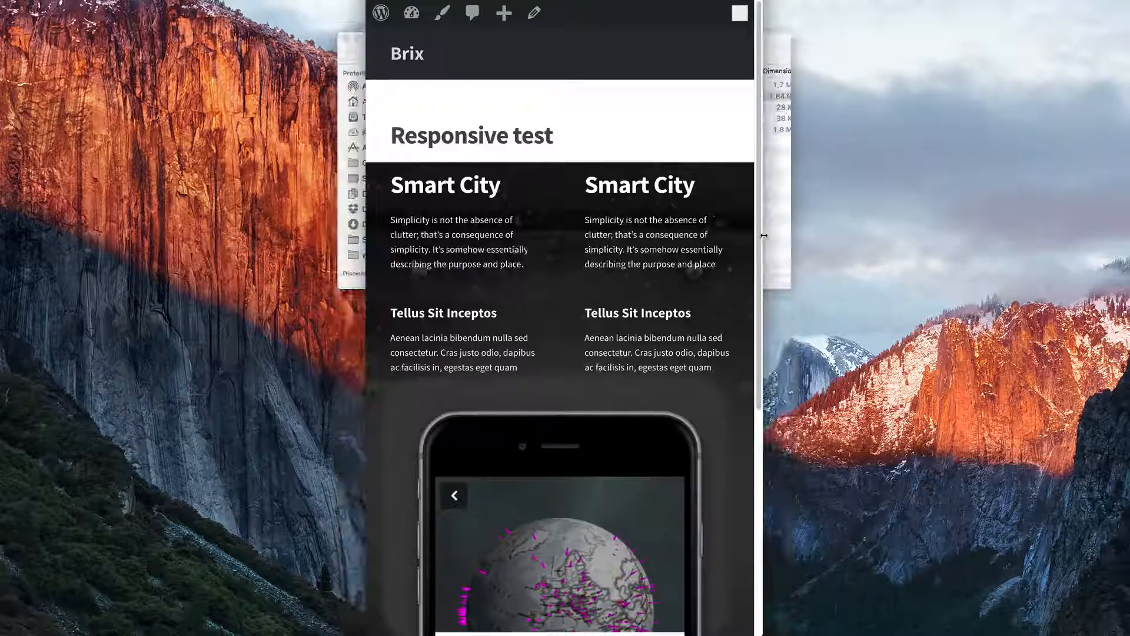
scroll(693, 346, down, 5)
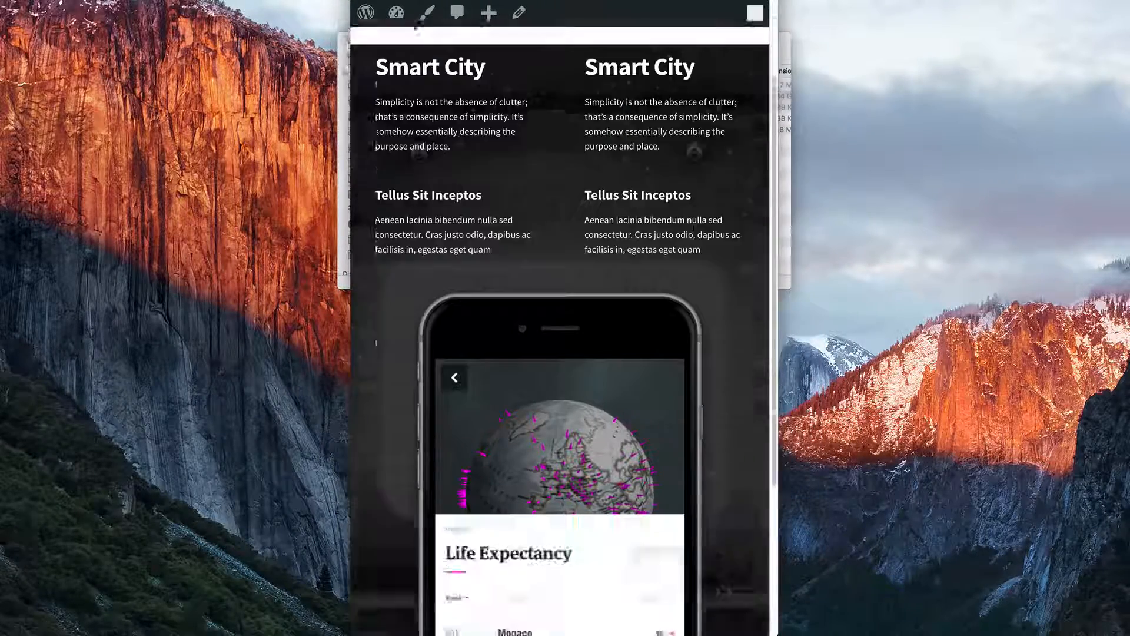
scroll(693, 346, up, 5)
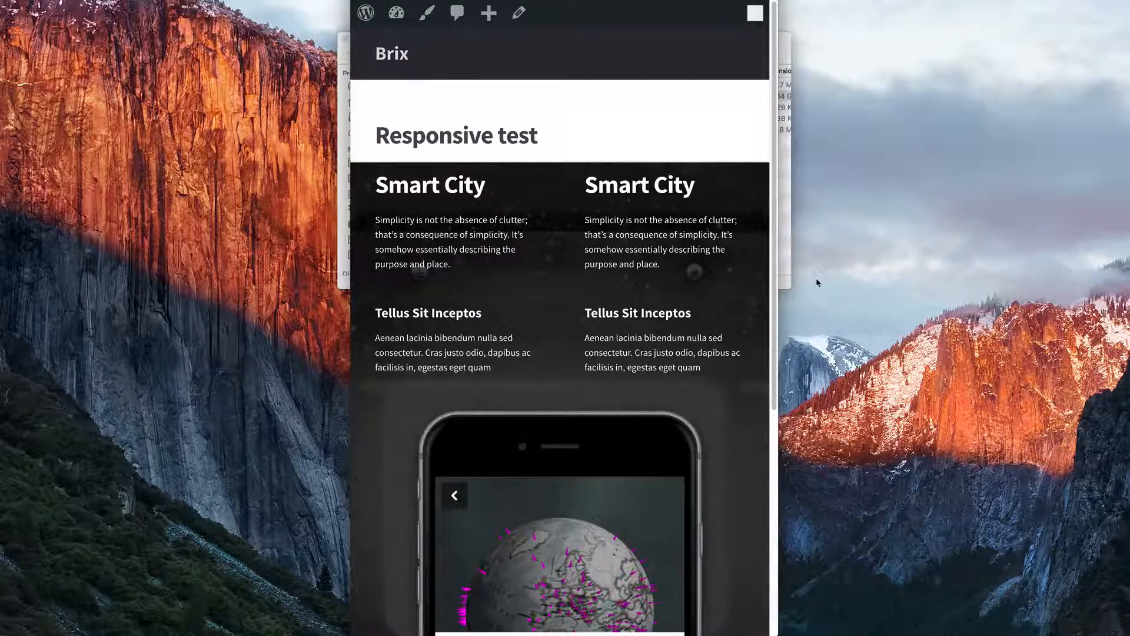
key(alt+super+f)
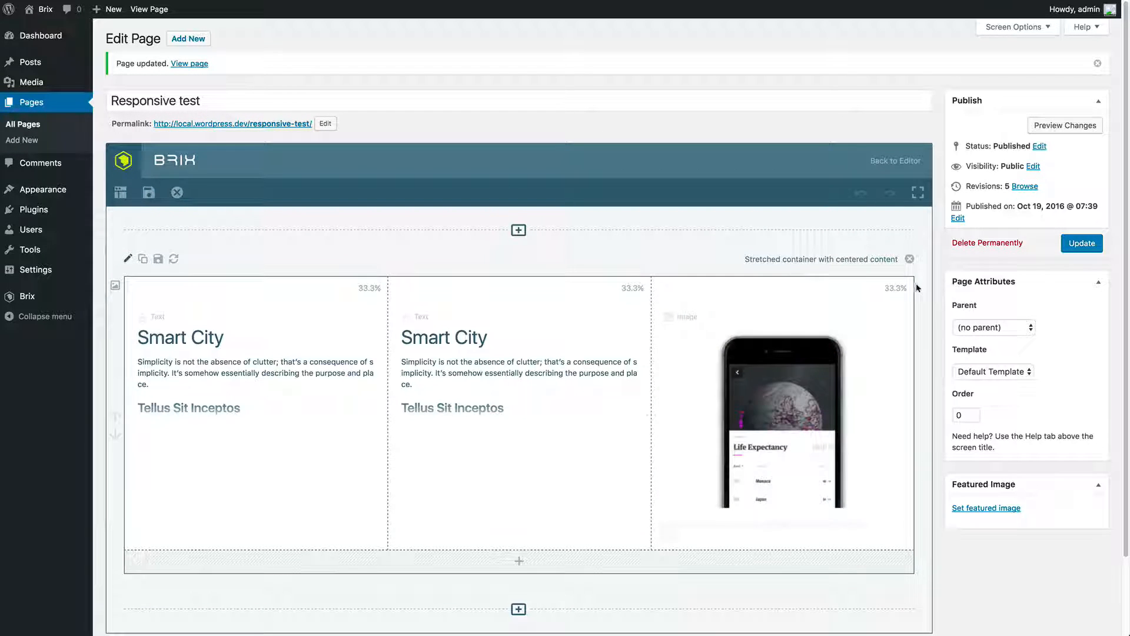
- Set the phone image column to Hide for the row's Mobile breakpoint, and finish editing the row
mouse_move(915, 294)
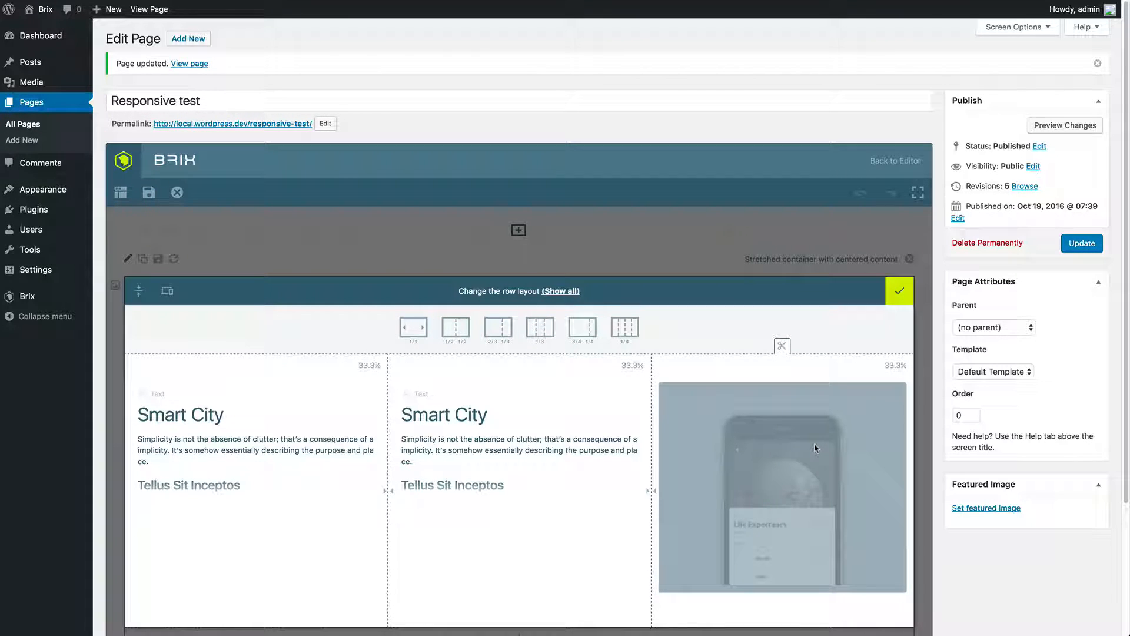
click(169, 293)
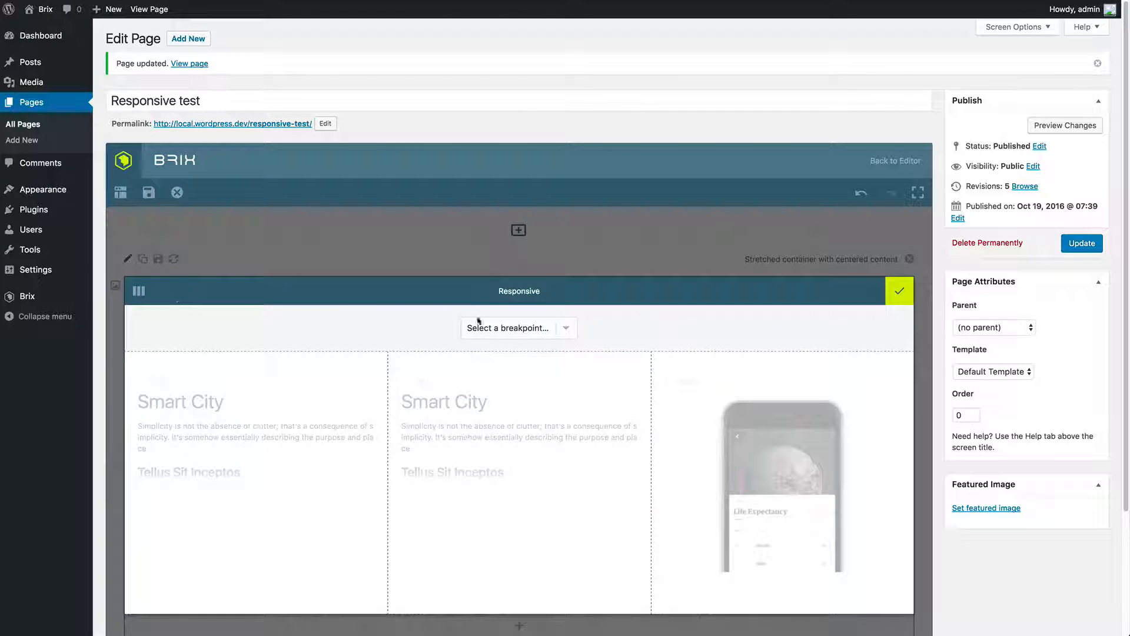
click(499, 334)
click(497, 350)
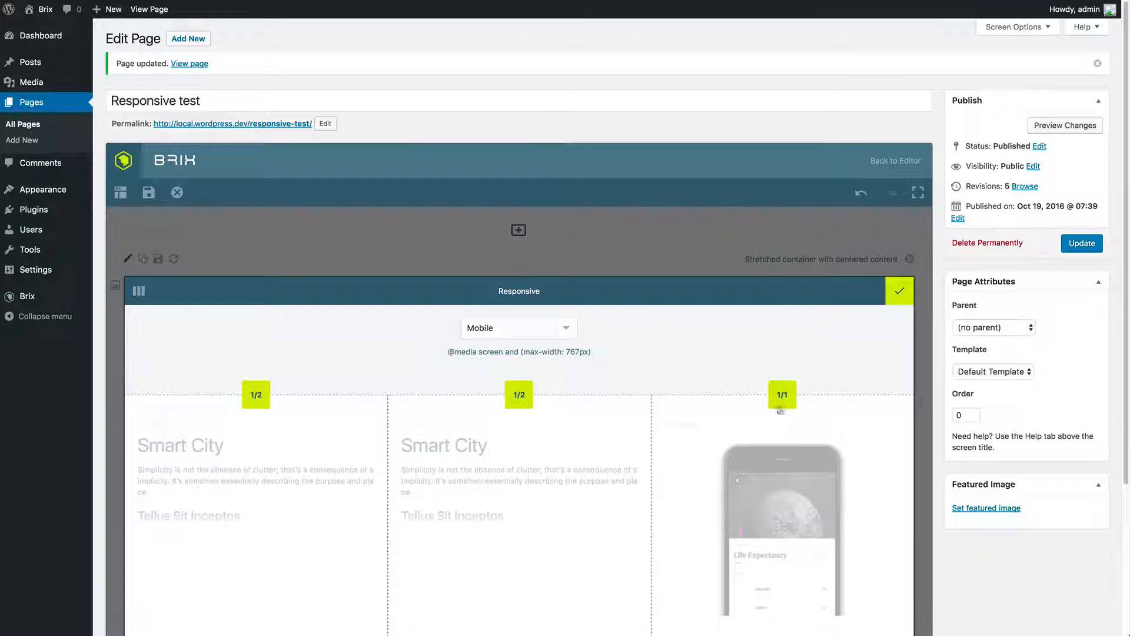
click(782, 403)
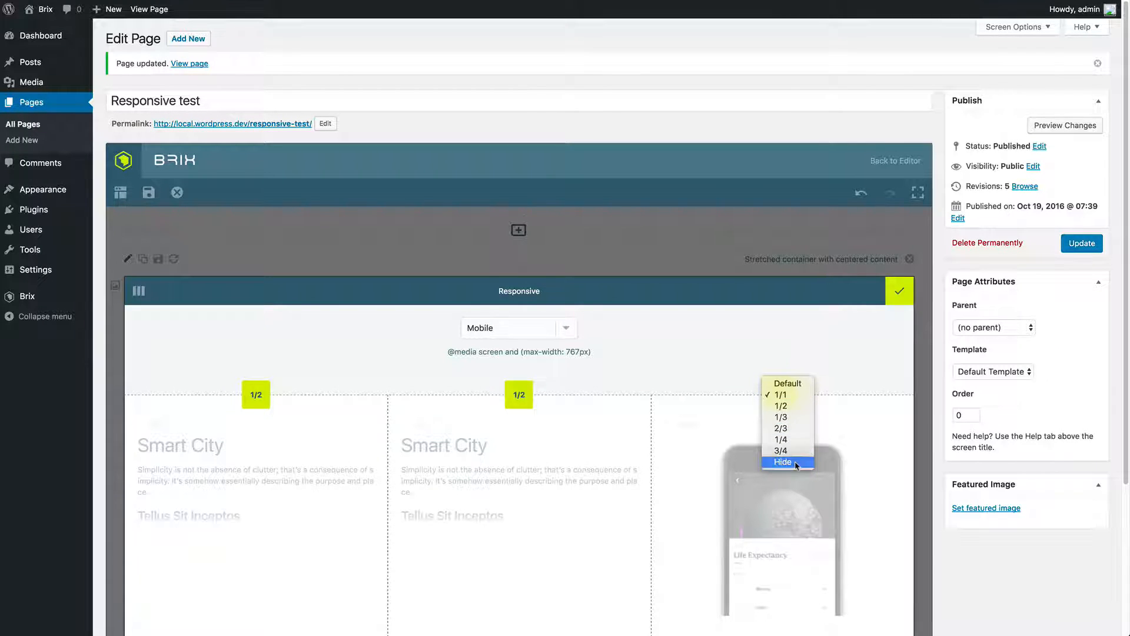
click(775, 464)
click(899, 291)
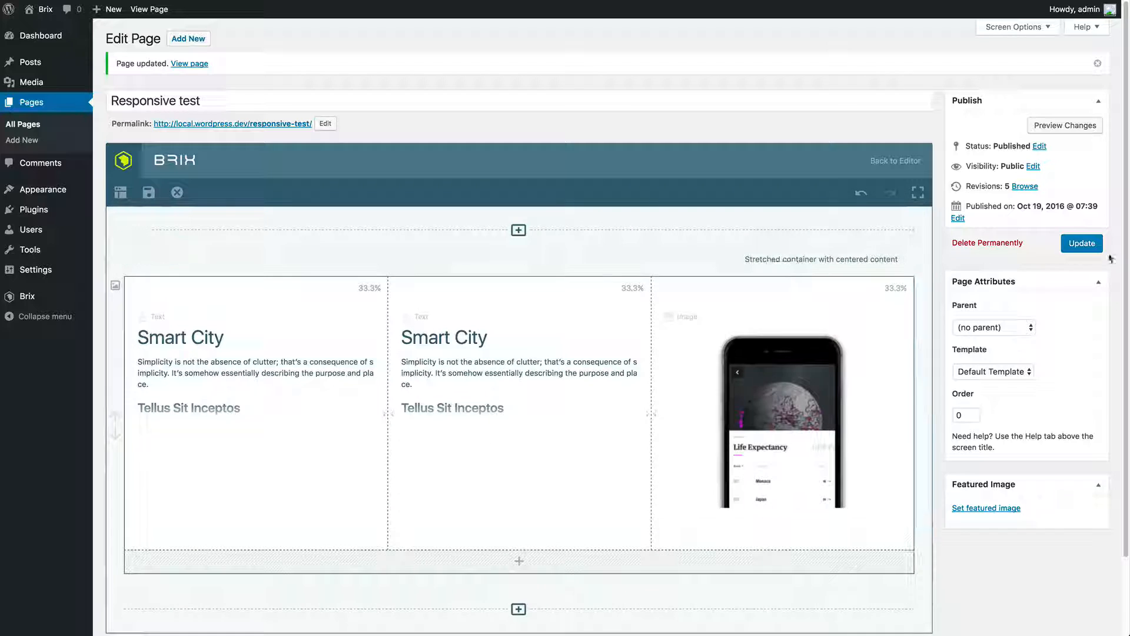
- Update the page and check the phone image column's responsive behavior on the reloaded live page in a narrowed window, restoring full screen when done
click(1082, 243)
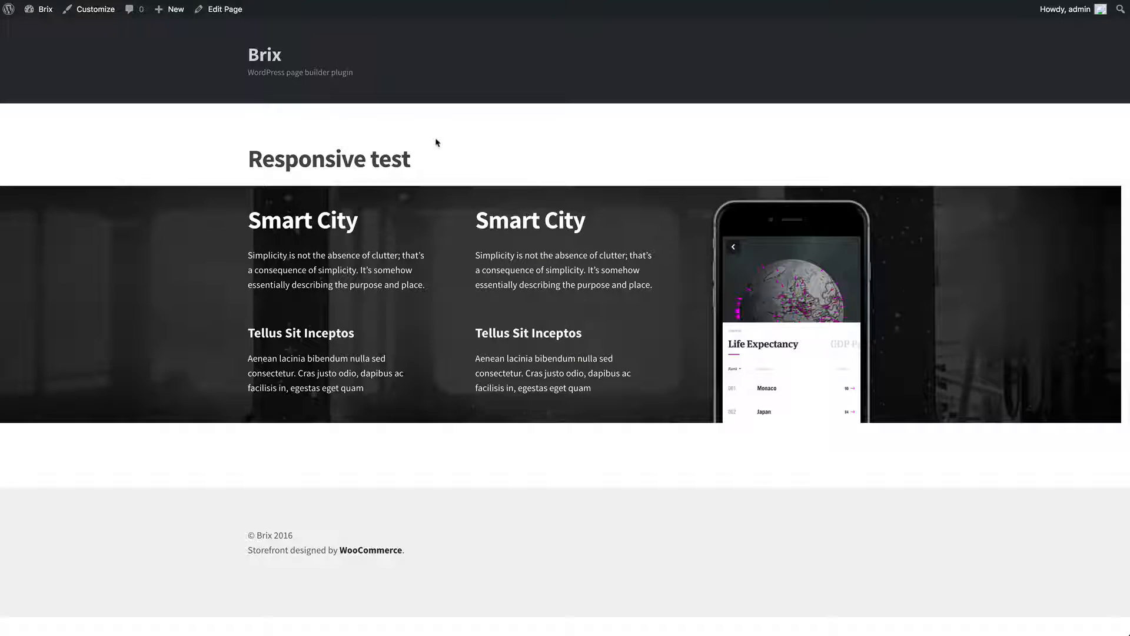
key(super+r)
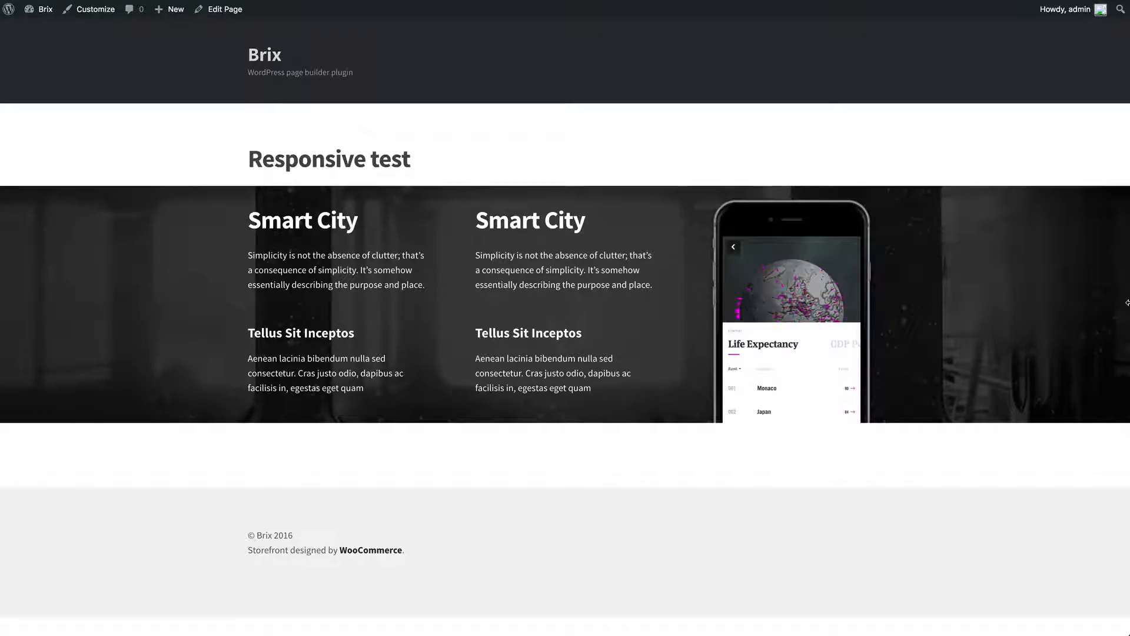
drag(1123, 304, 807, 285)
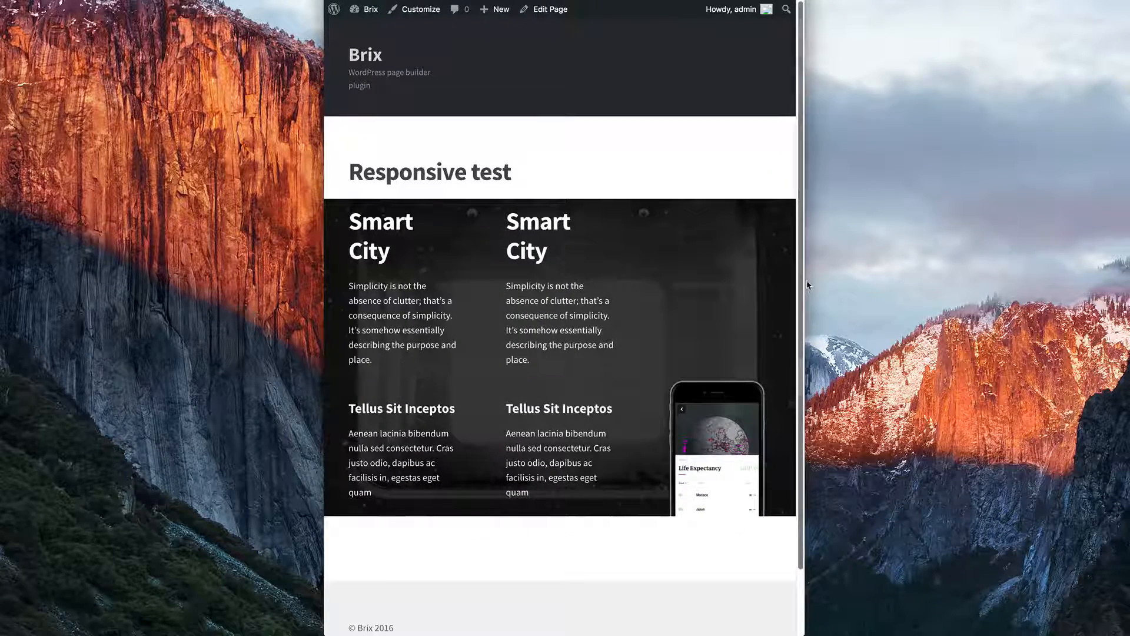
key(alt+super+f)
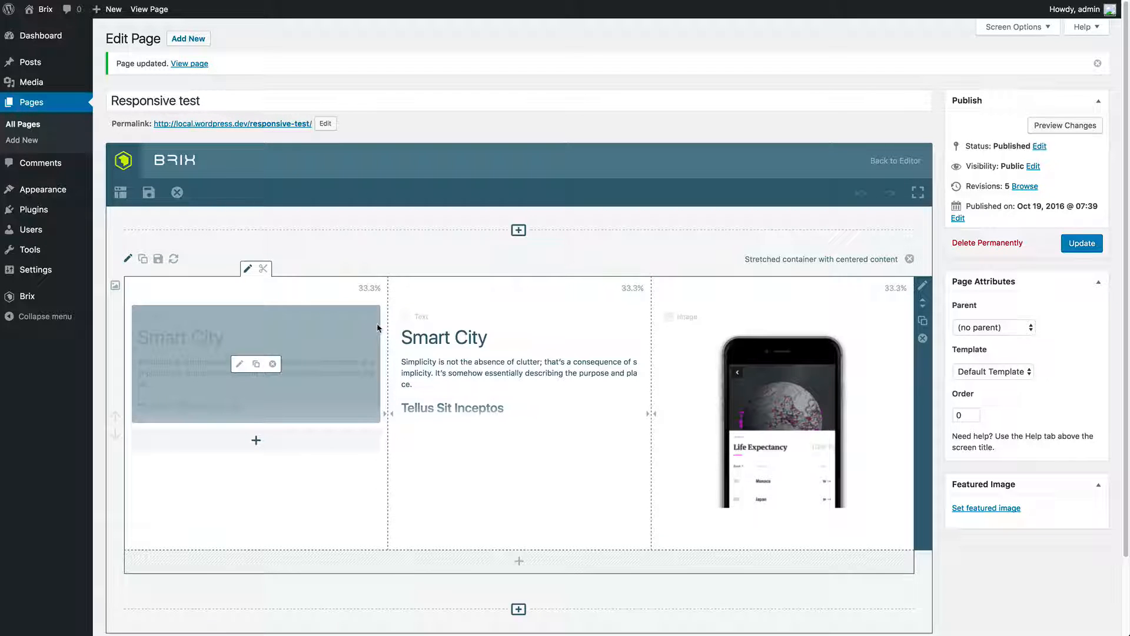
- Enable advanced Desktop spacing for the section and set its top padding to 100, confirming the section settings
click(126, 262)
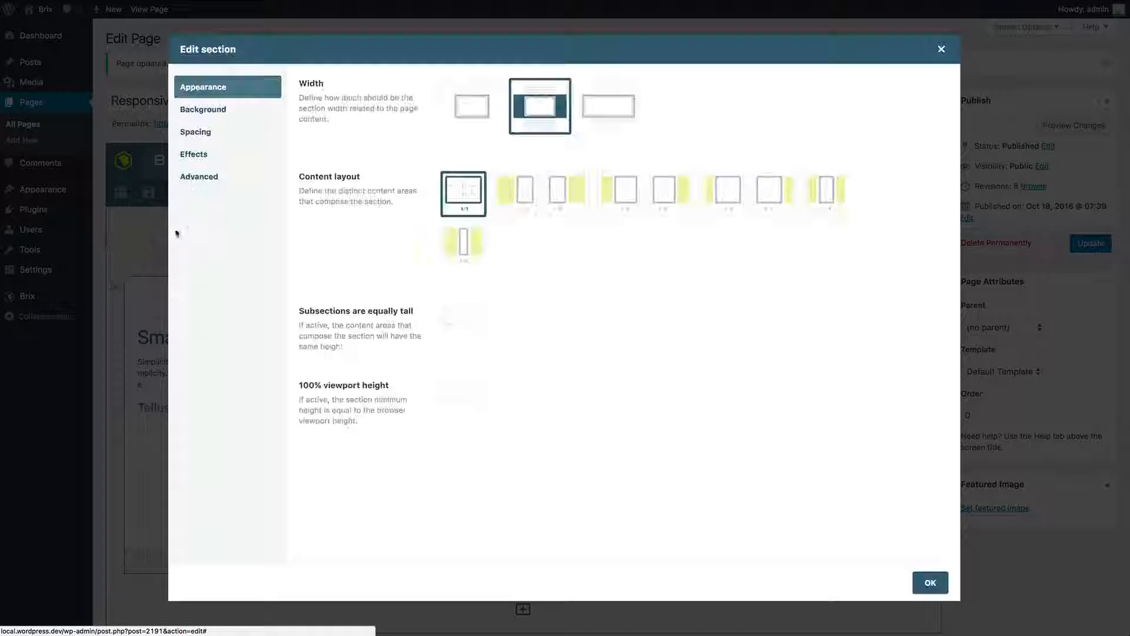
click(228, 139)
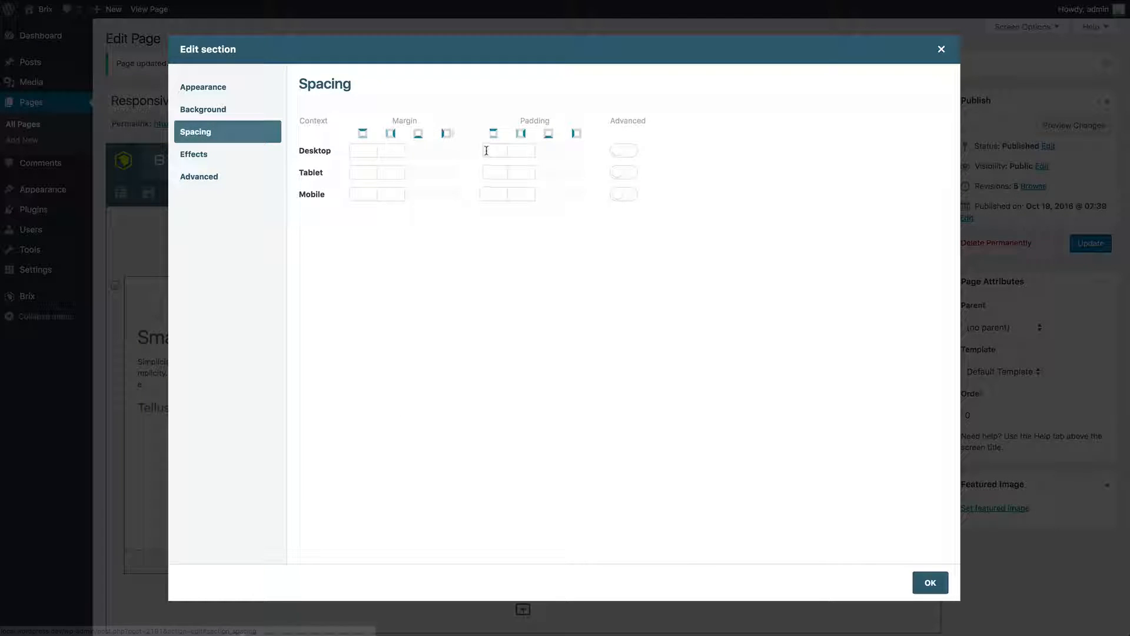
click(621, 151)
click(500, 152)
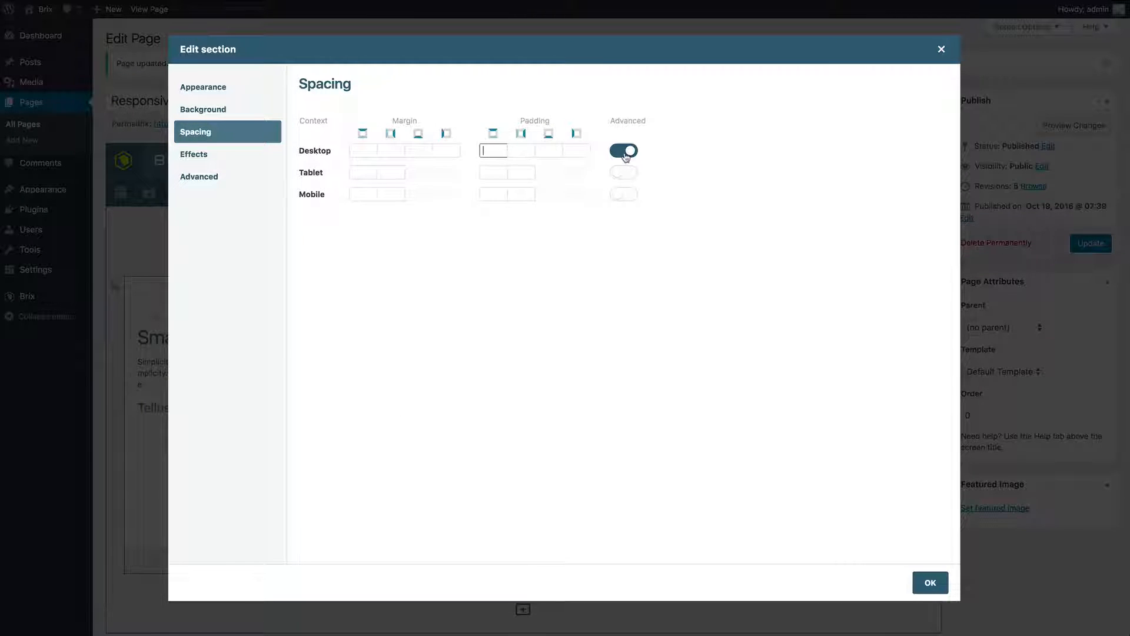
text(100)
key(Return)
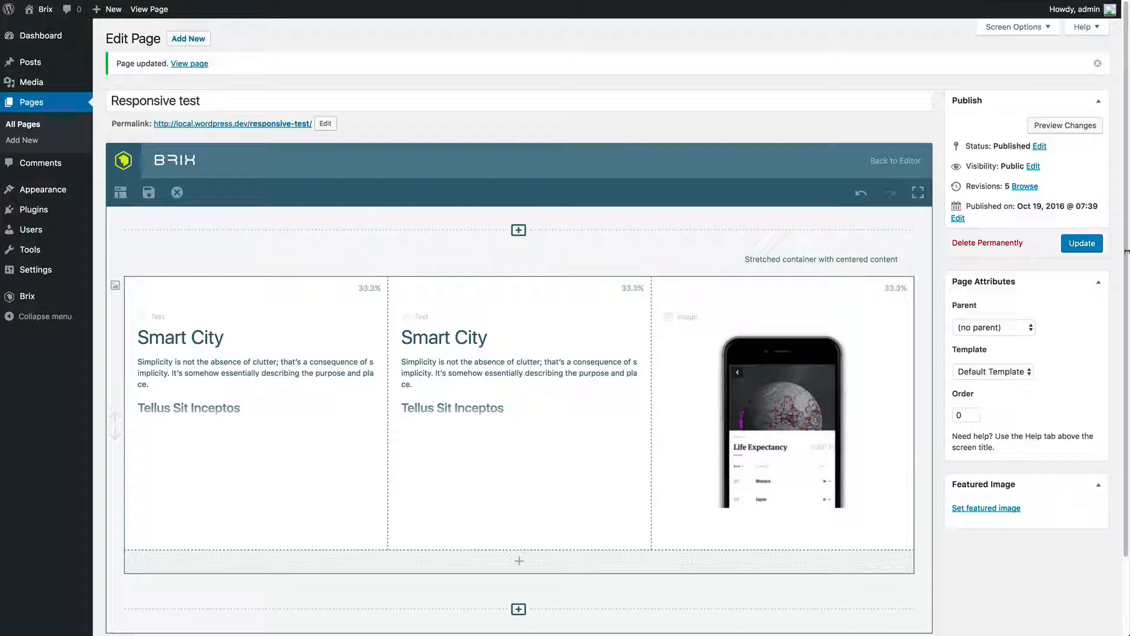
- Update the page and check the section's Desktop top padding on the reloaded live page while narrowing the window, restoring full width when done
click(1083, 245)
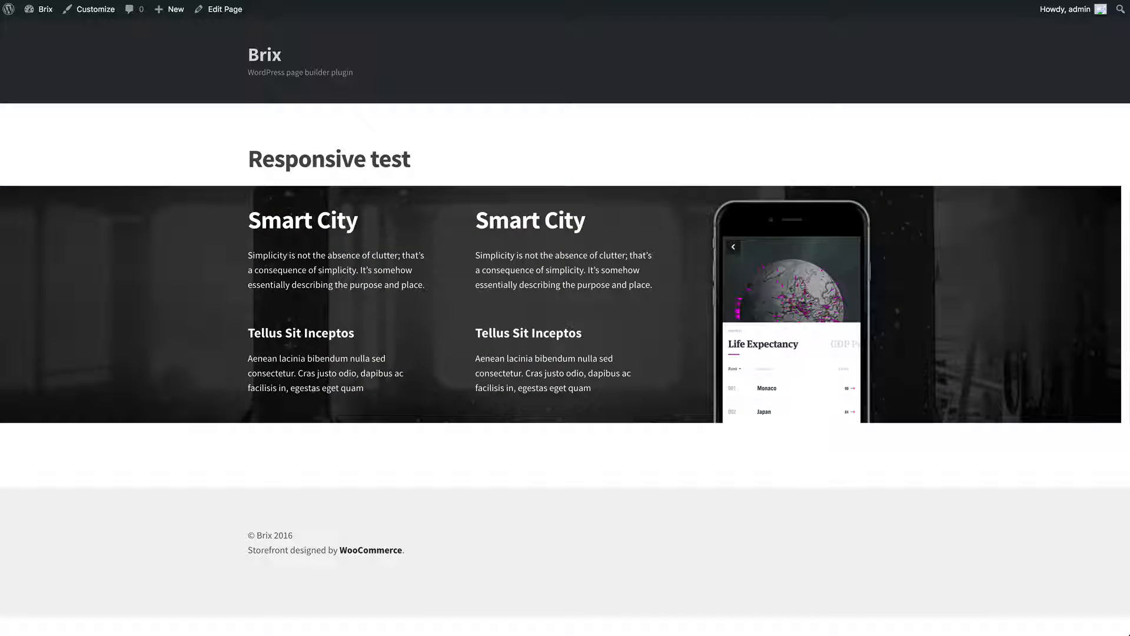
key(super+r)
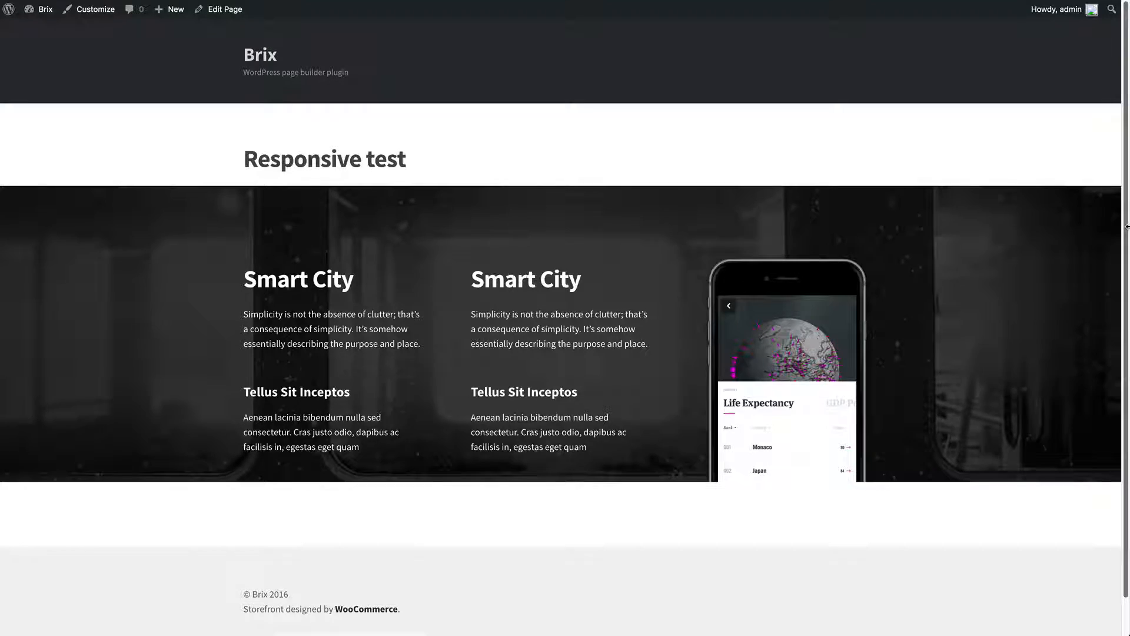
drag(1124, 226, 890, 221)
alt+double_click(890, 222)
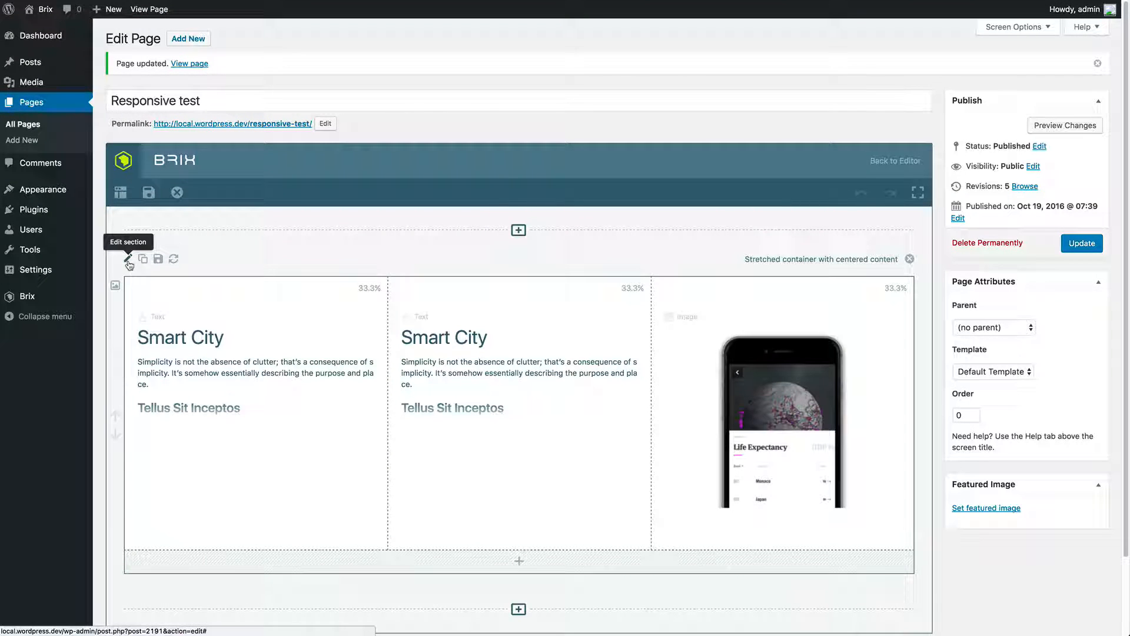
- Enable advanced Mobile spacing for the section and set its Mobile top padding to 50, confirming the section settings
click(128, 260)
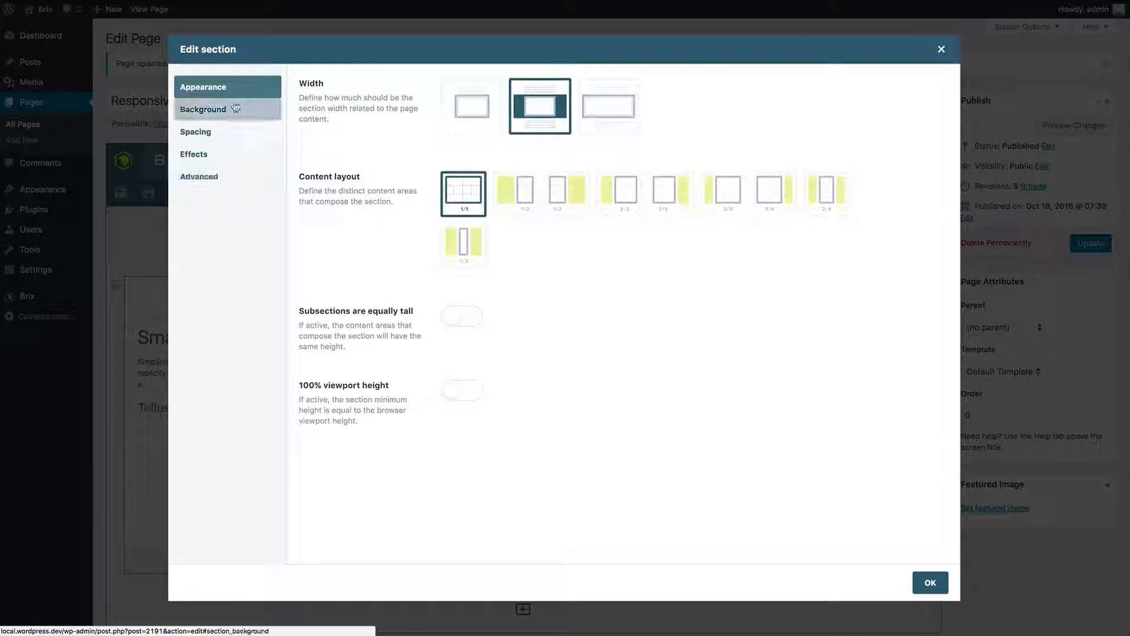
click(229, 133)
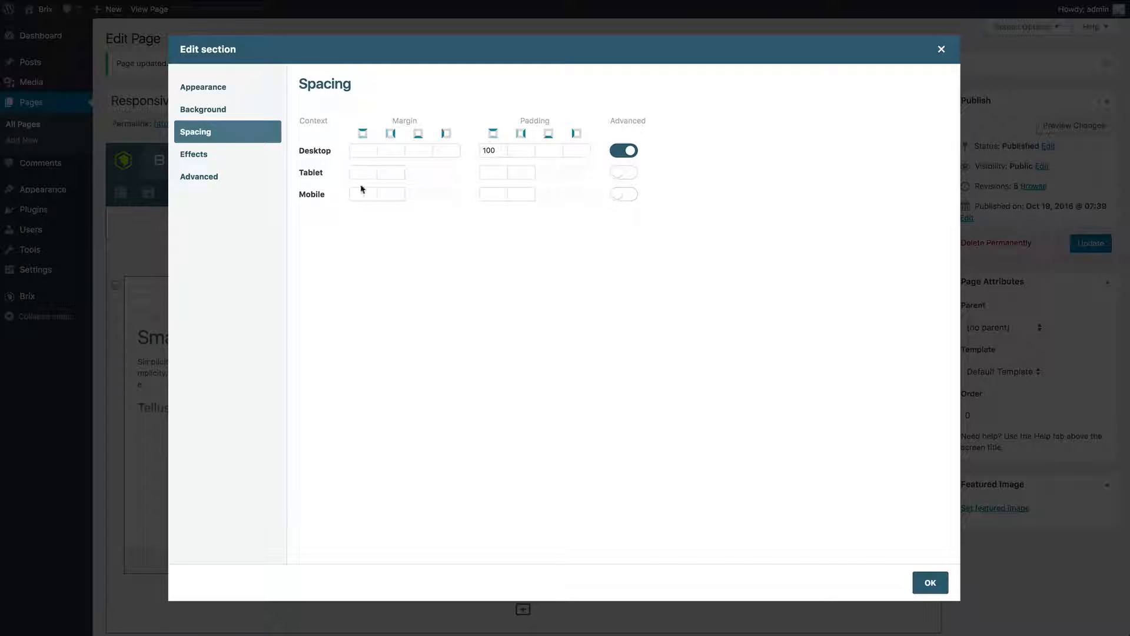
click(620, 194)
click(495, 194)
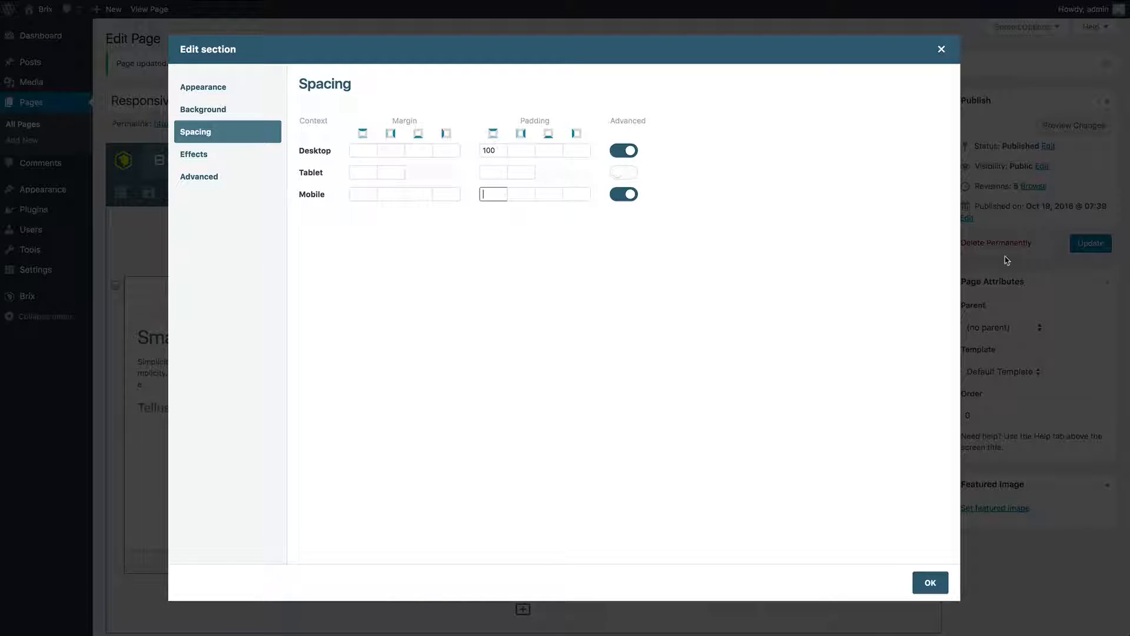
text(50)
click(931, 583)
- Update the page and check the section's Mobile top padding on the reloaded live page in a narrowed window, restoring full width when done
click(1083, 244)
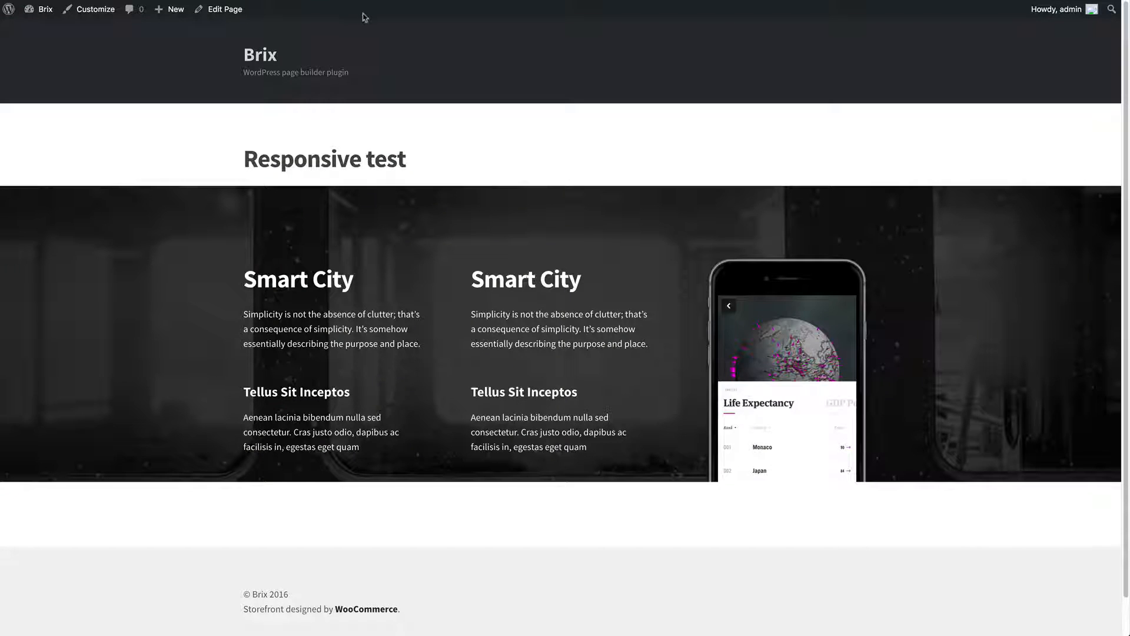
key(super+r)
drag(1128, 224, 808, 228)
key(super+alt+f)
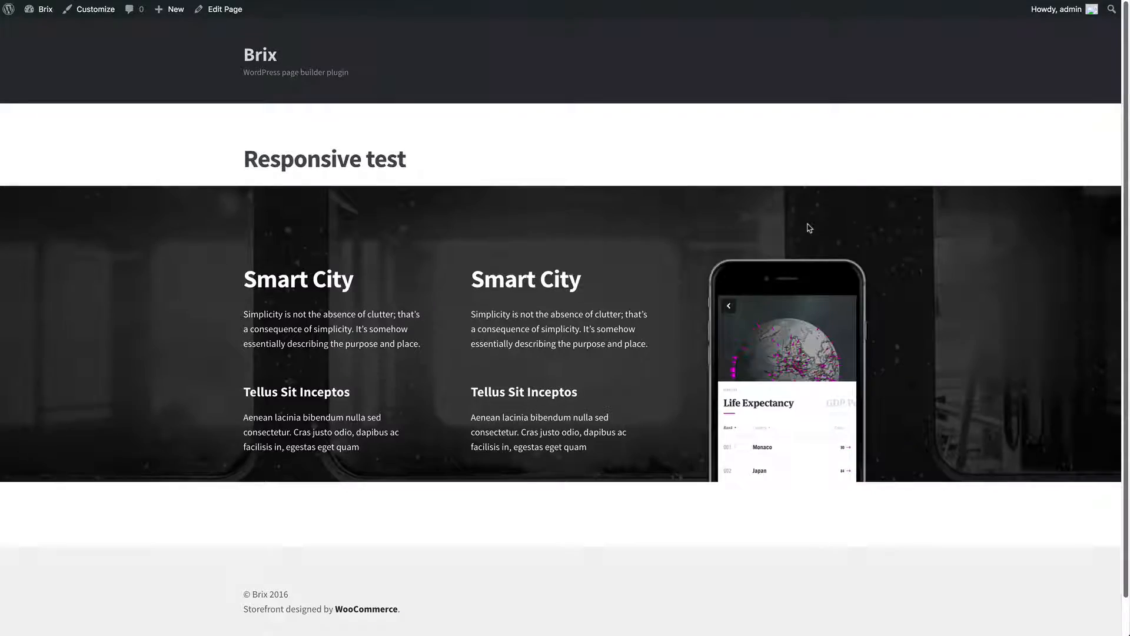